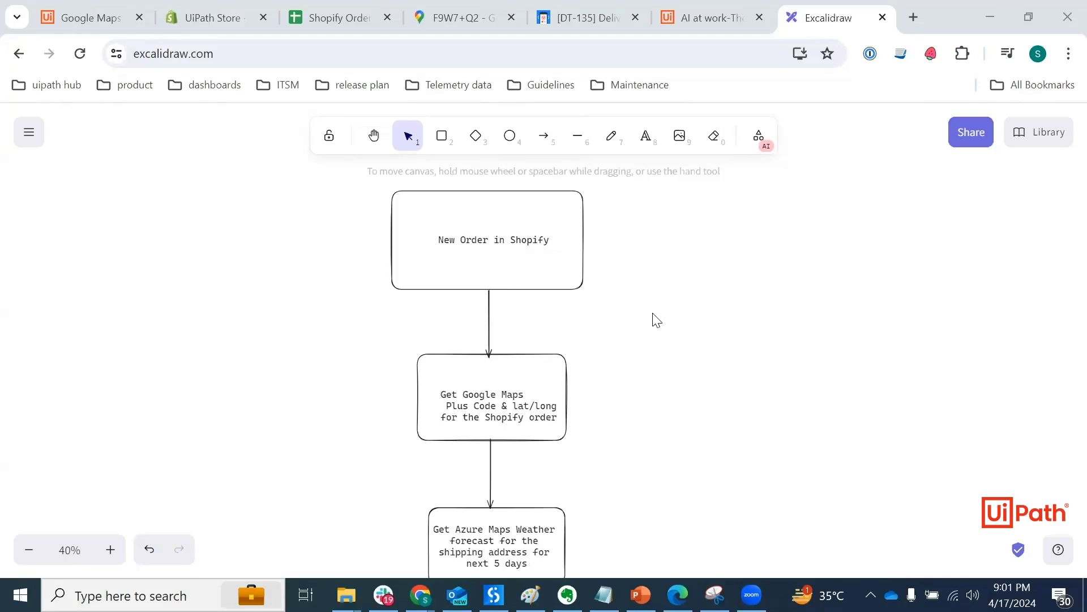
Scroll up and down through the Excalidraw delivery flowchart to review its stages.
{"action": "scroll", "coordinate": [657, 320], "scroll_direction": "down", "scroll_amount": 1}
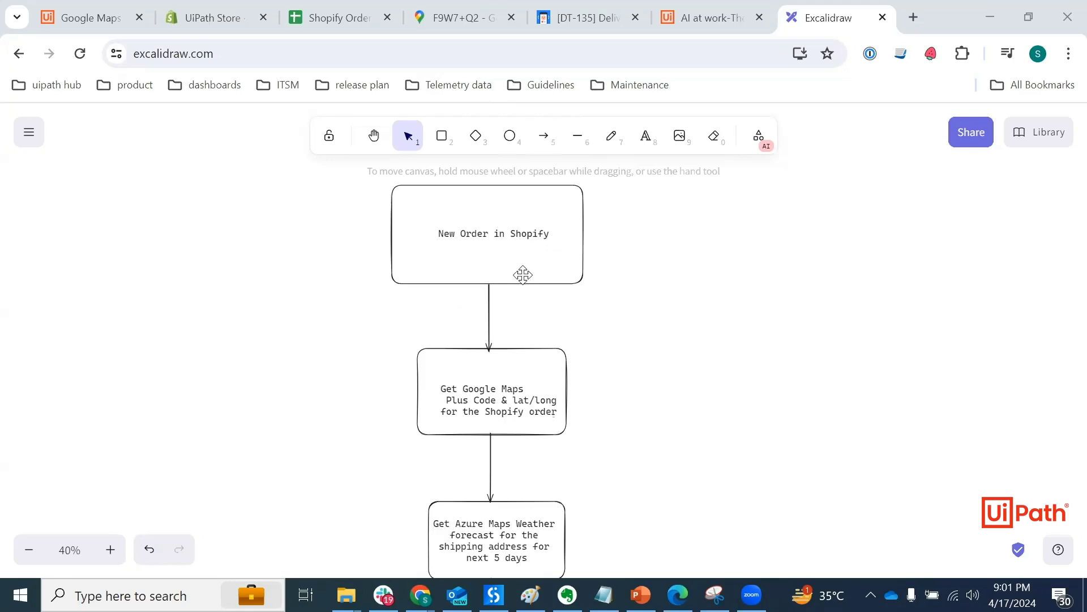
{"action": "scroll", "coordinate": [502, 407], "scroll_direction": "down", "scroll_amount": 3}
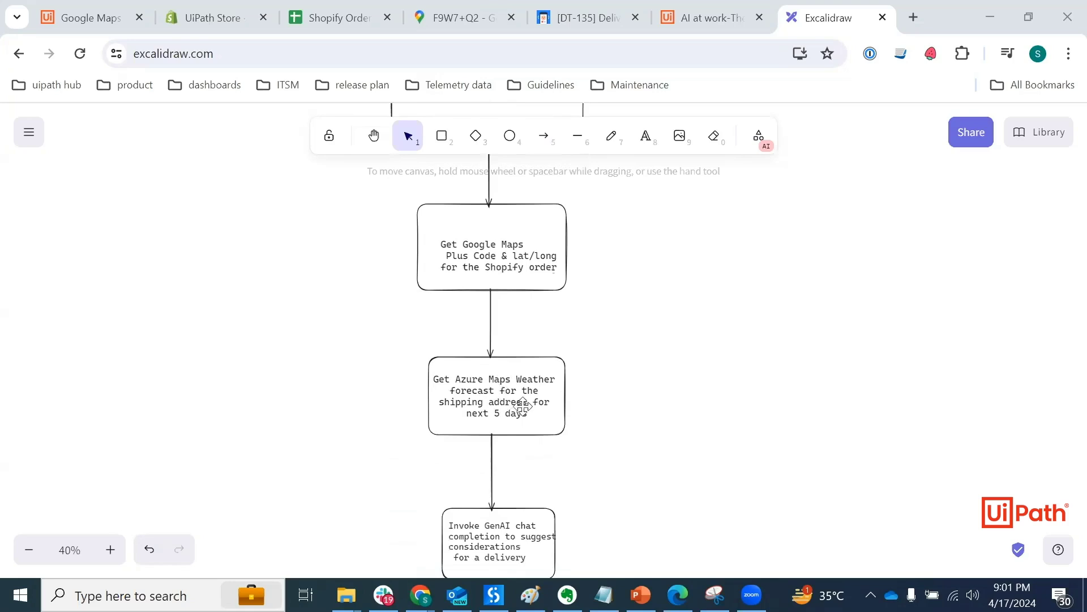
{"action": "scroll", "coordinate": [551, 468], "scroll_direction": "down", "scroll_amount": 2}
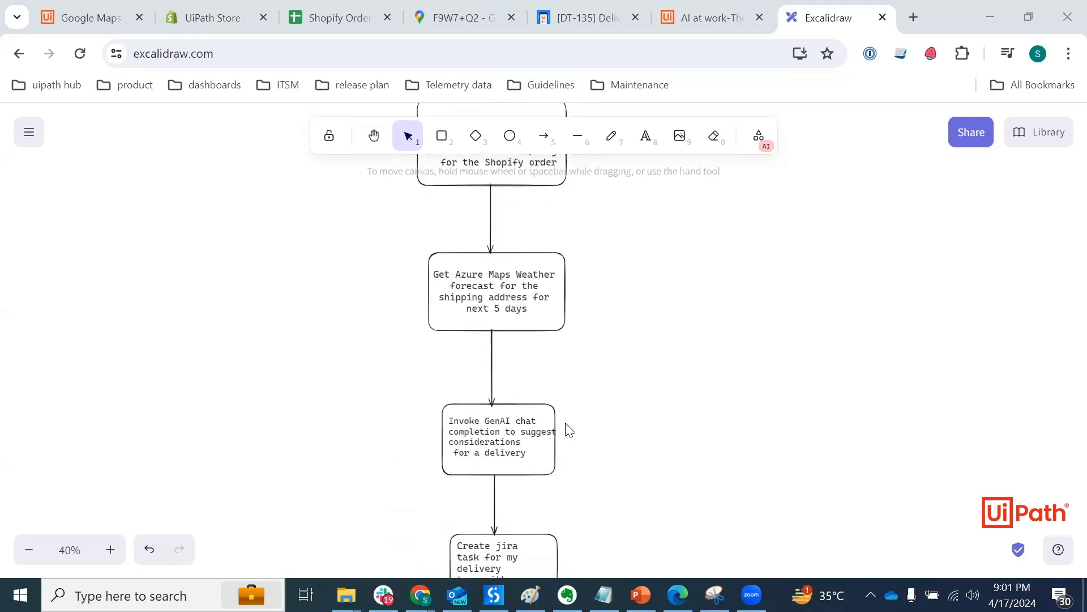
{"action": "scroll", "coordinate": [565, 429], "scroll_direction": "down", "scroll_amount": 2}
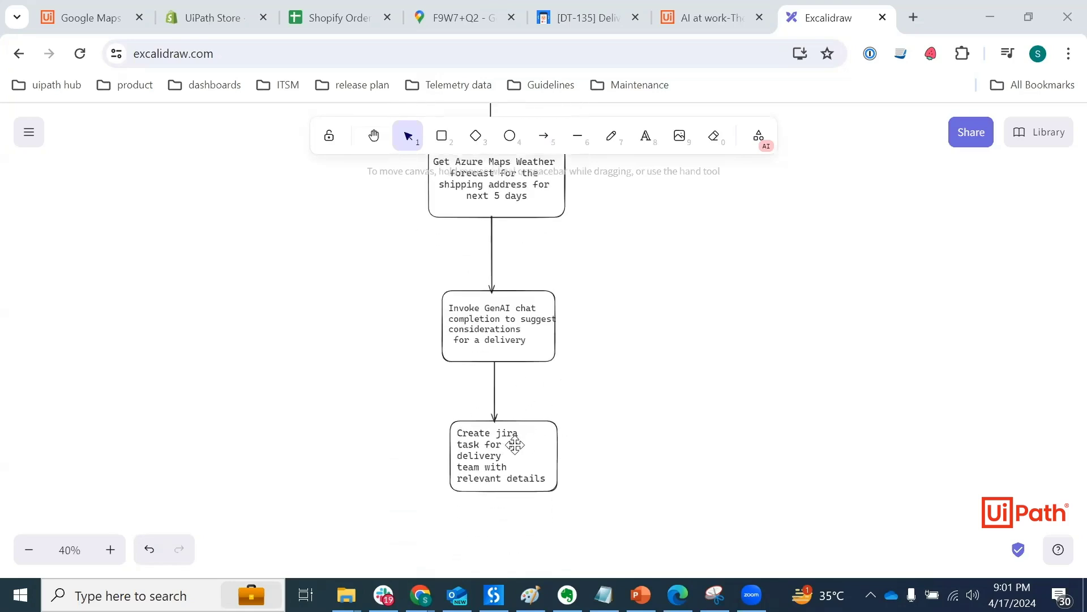
{"action": "scroll", "coordinate": [616, 343], "scroll_direction": "up", "scroll_amount": 5}
{"action": "scroll", "coordinate": [618, 342], "scroll_direction": "up", "scroll_amount": 1}
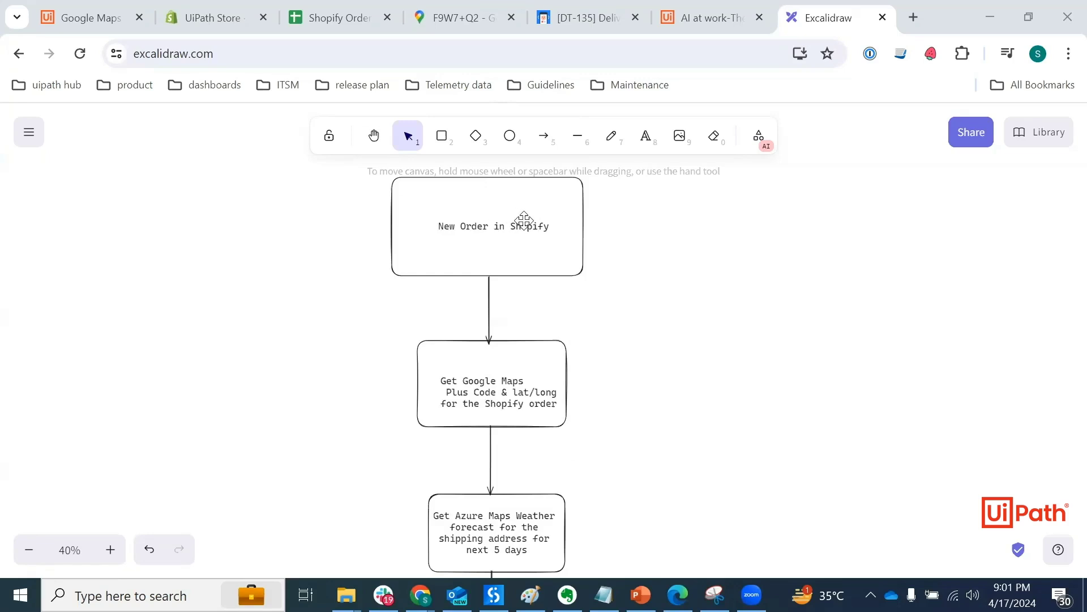
{"action": "scroll", "coordinate": [524, 221], "scroll_direction": "down", "scroll_amount": 2}
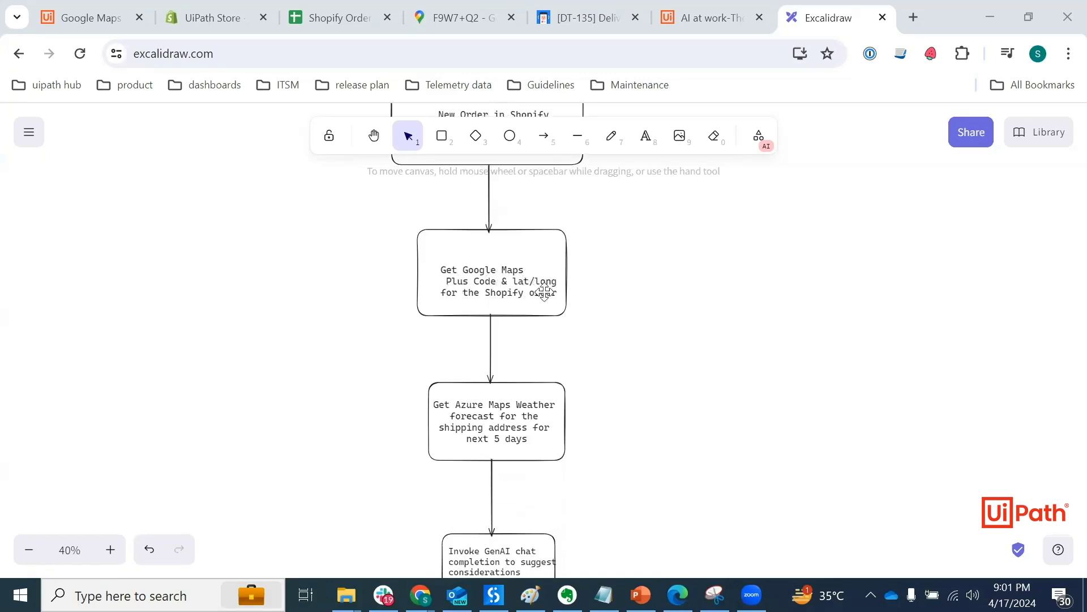
{"action": "scroll", "coordinate": [579, 373], "scroll_direction": "down", "scroll_amount": 3}
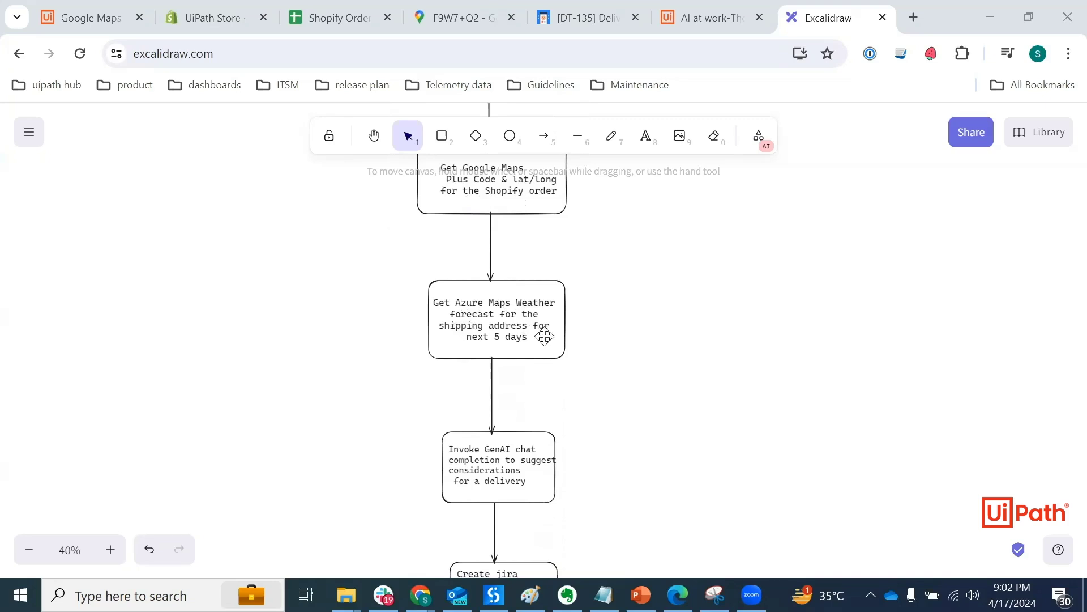
{"action": "scroll", "coordinate": [483, 433], "scroll_direction": "down", "scroll_amount": 1}
{"action": "scroll", "coordinate": [483, 432], "scroll_direction": "down", "scroll_amount": 1}
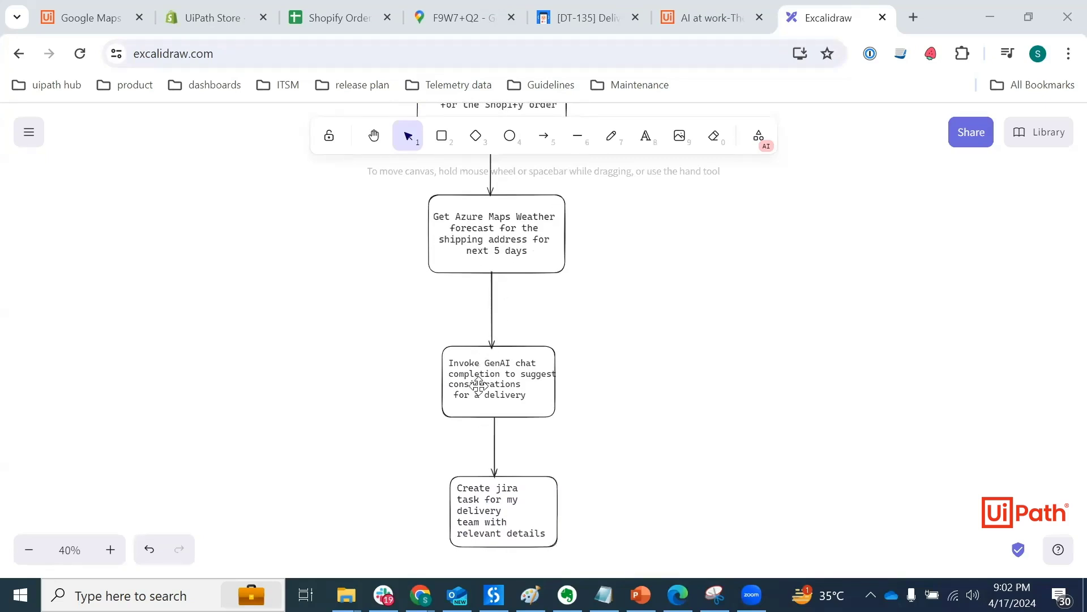
{"action": "scroll", "coordinate": [523, 386], "scroll_direction": "down", "scroll_amount": 3}
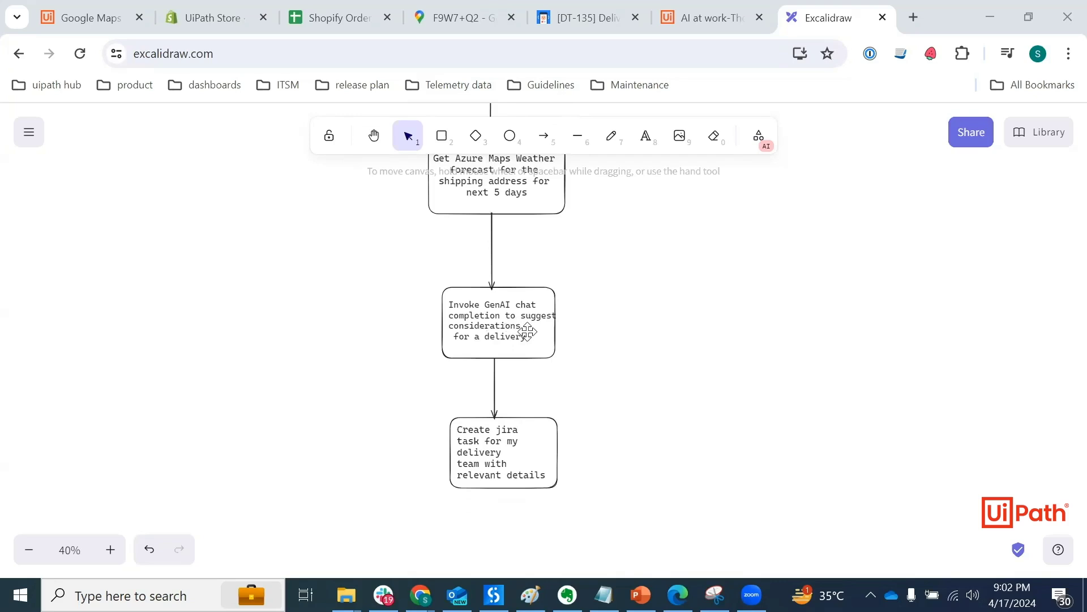
{"action": "scroll", "coordinate": [533, 304], "scroll_direction": "down", "scroll_amount": 1}
{"action": "scroll", "coordinate": [533, 304], "scroll_direction": "down", "scroll_amount": 1}
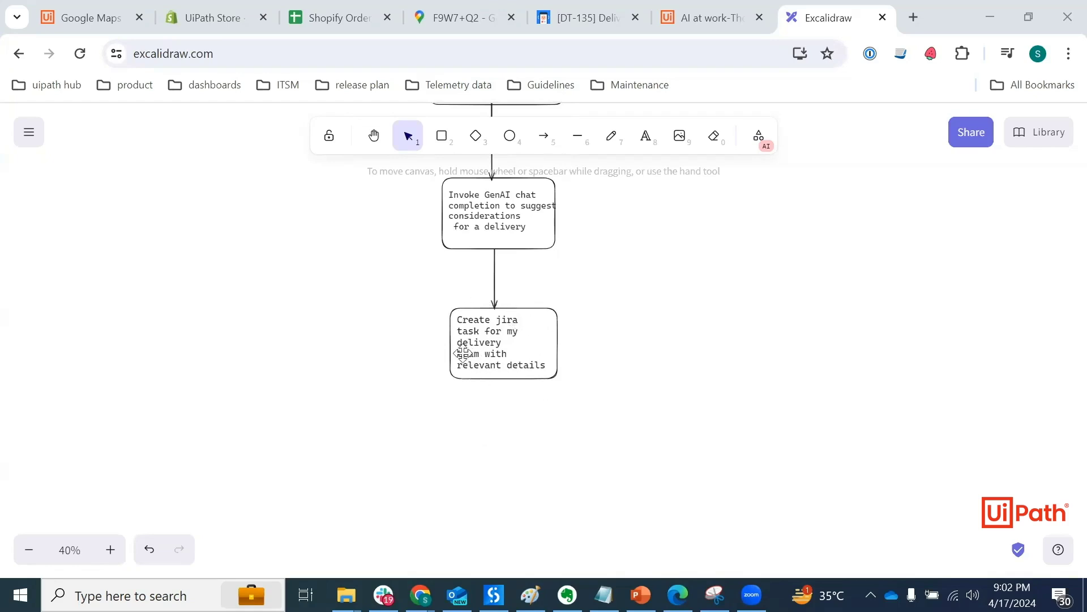
{"action": "scroll", "coordinate": [510, 365], "scroll_direction": "up", "scroll_amount": 4}
{"action": "scroll", "coordinate": [510, 368], "scroll_direction": "up", "scroll_amount": 5}
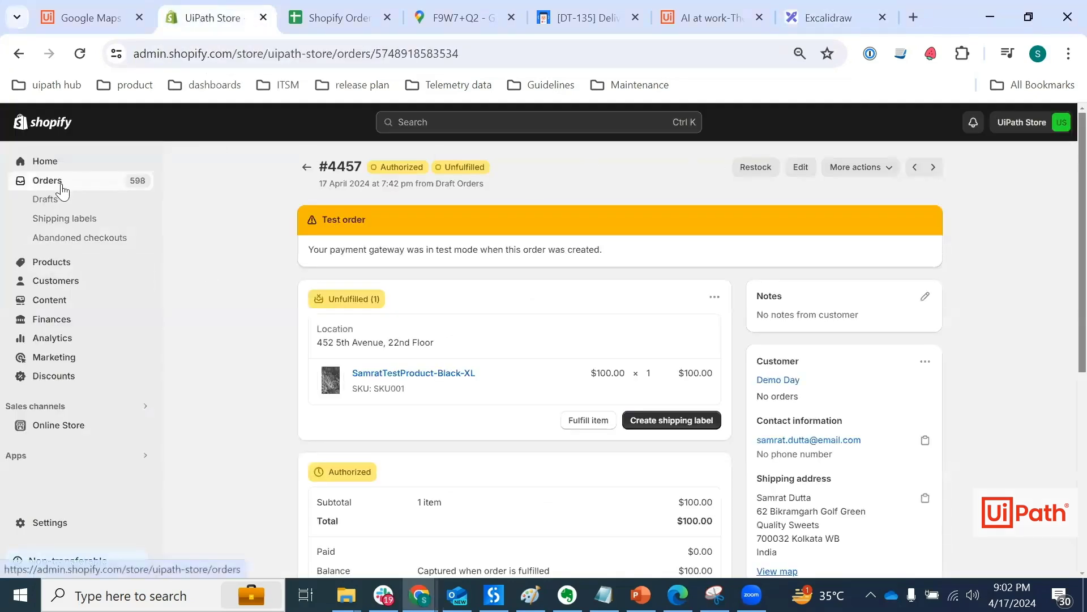
Create a new order and add the $100.00 Black-XL test product variant found by searching 'sam'.
{"action": "left_click", "coordinate": [63, 190]}
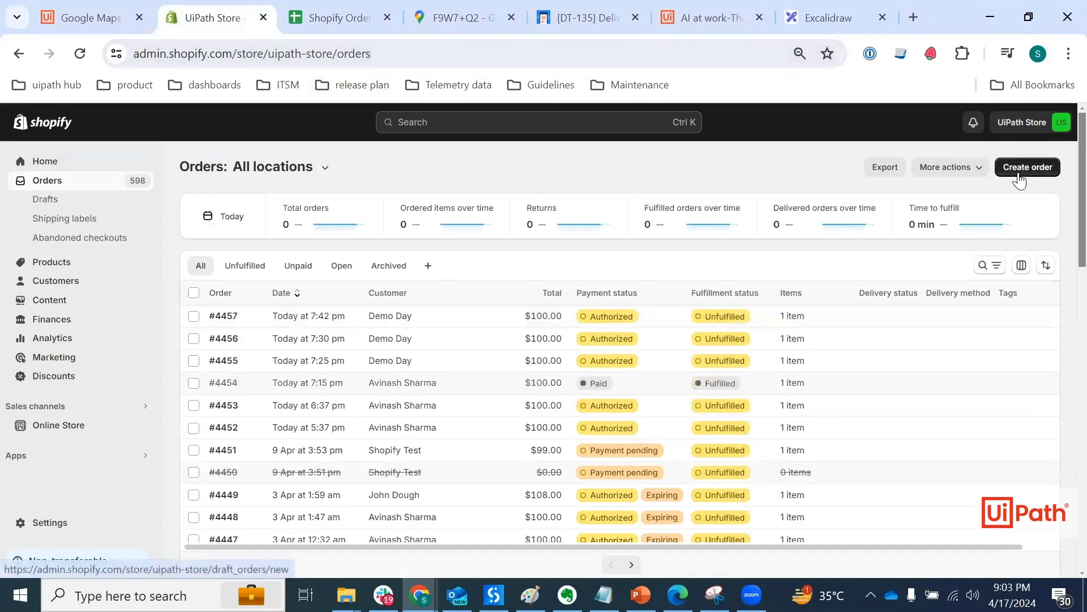
{"action": "left_click", "coordinate": [1019, 179]}
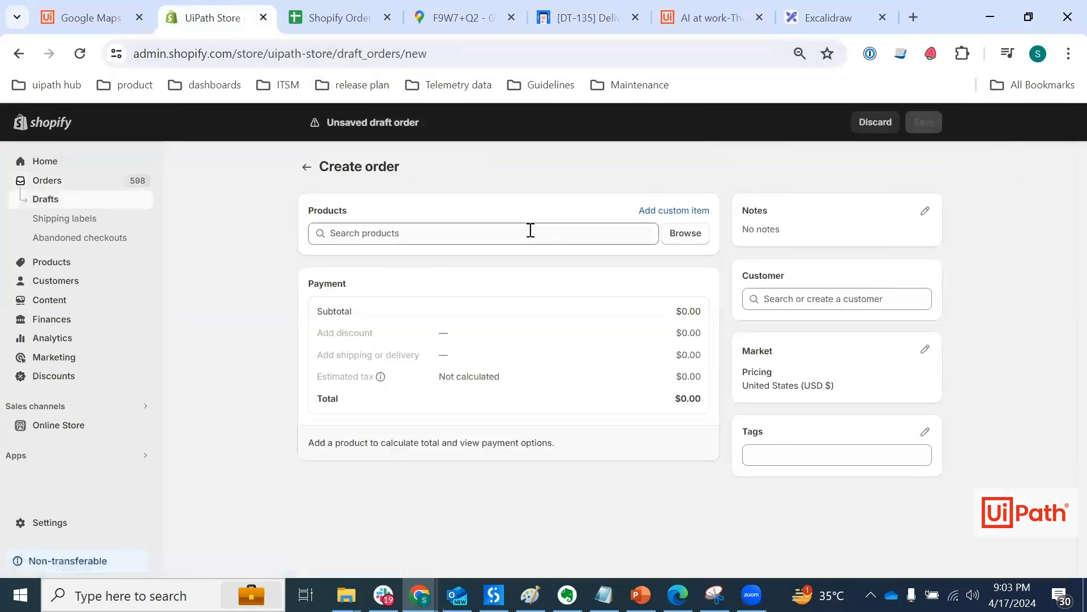
{"action": "left_click", "coordinate": [525, 232]}
{"action": "type", "text": "am"}
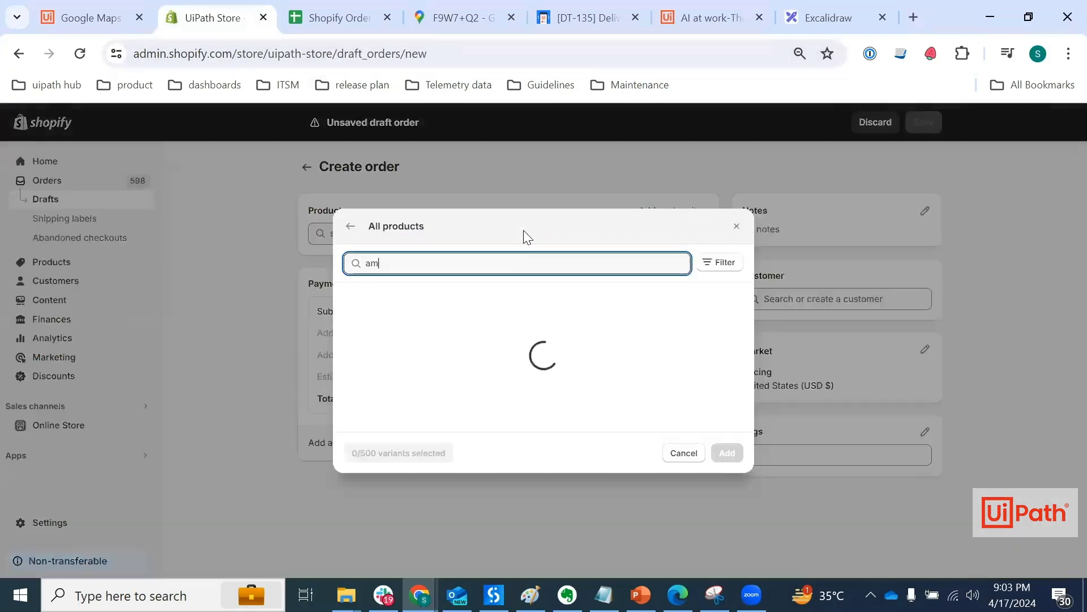
{"action": "key", "text": "Home"}
{"action": "type", "text": "s"}
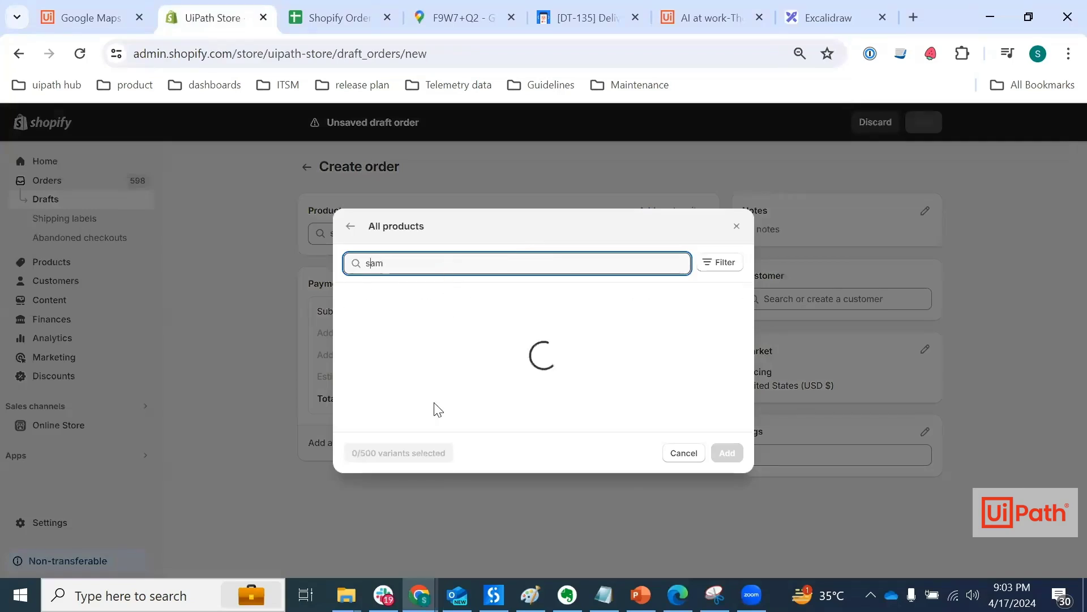
{"action": "scroll", "coordinate": [434, 408], "scroll_direction": "down", "scroll_amount": 5}
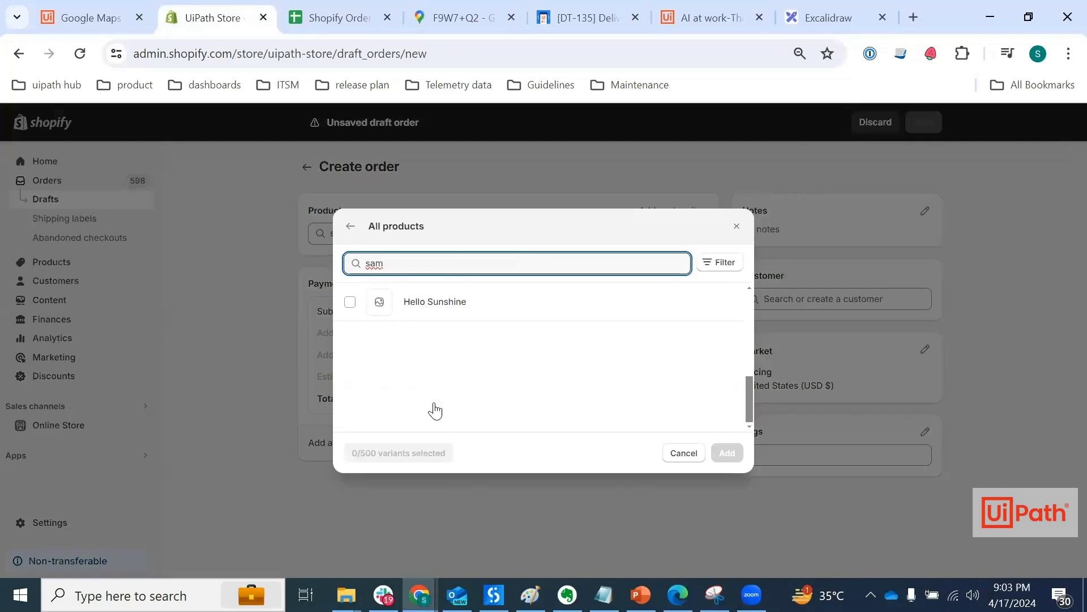
{"action": "left_click", "coordinate": [351, 413]}
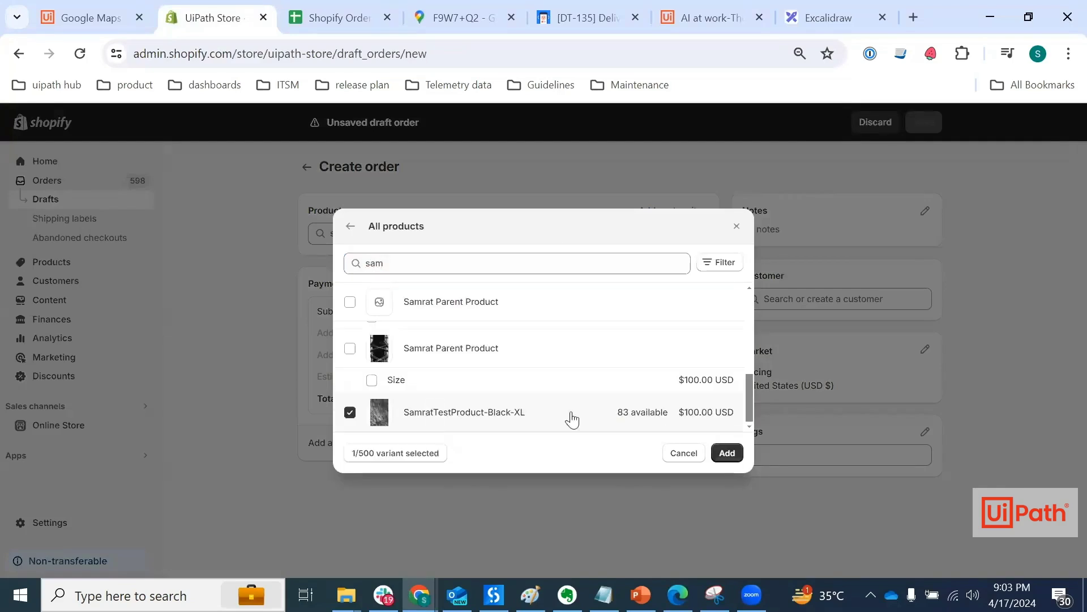
{"action": "left_click", "coordinate": [727, 454]}
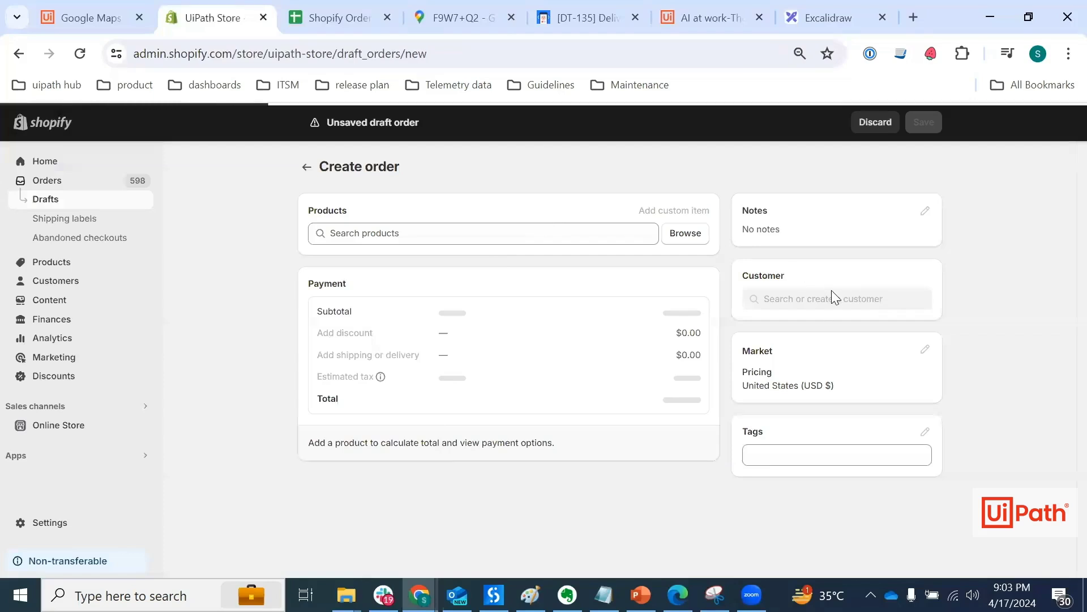
Attach the demo customer, found by searching 'demo', to the draft order.
{"action": "left_click", "coordinate": [844, 297]}
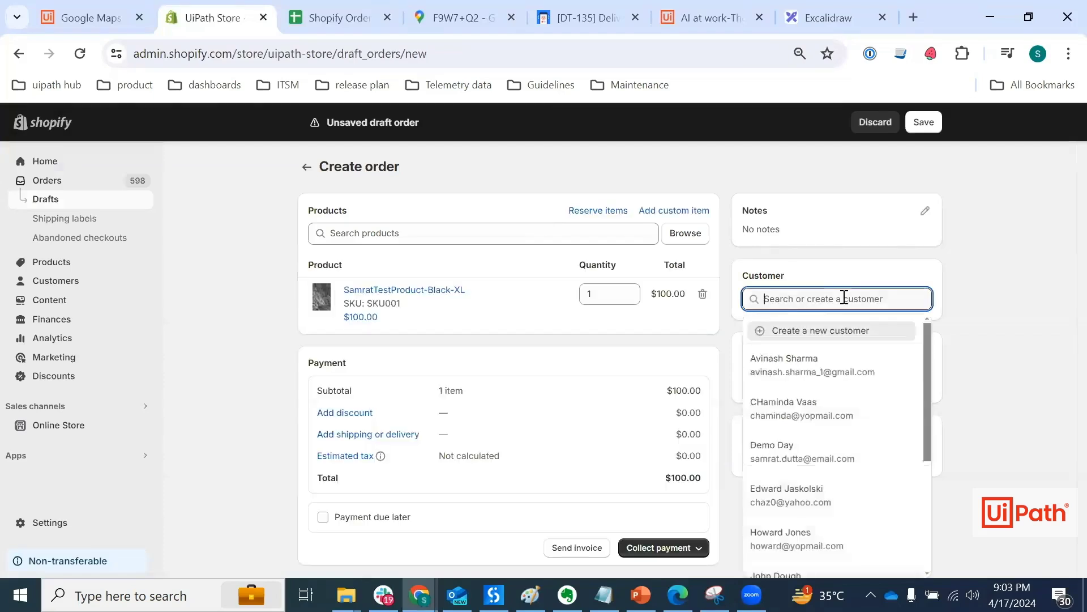
{"action": "type", "text": "demo"}
{"action": "left_click", "coordinate": [825, 364]}
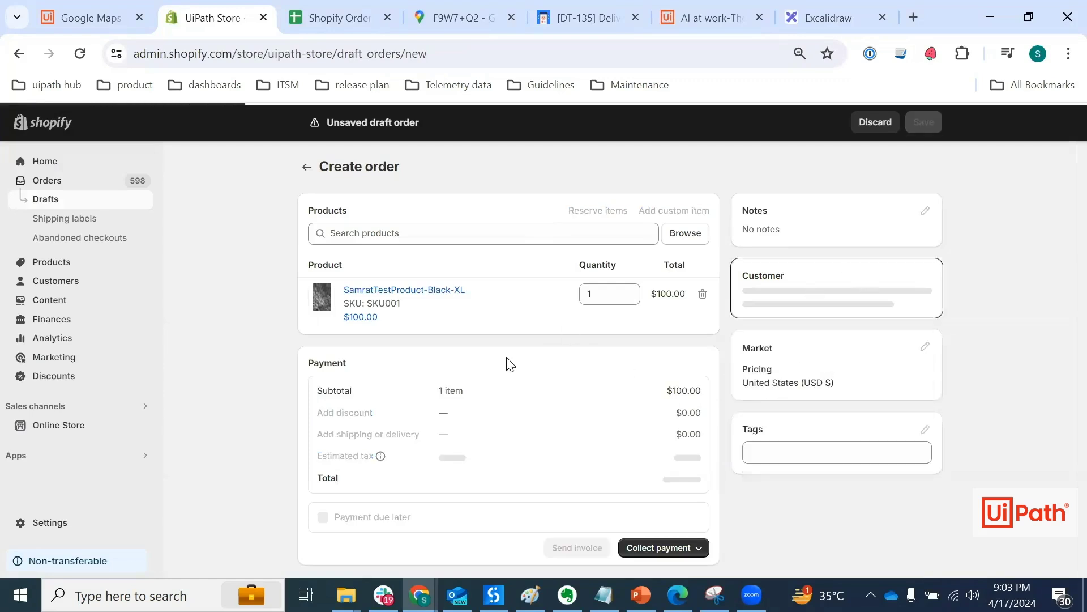
Choose to collect the $100.00 payment by entering a credit card.
{"action": "scroll", "coordinate": [508, 363], "scroll_direction": "down", "scroll_amount": 2}
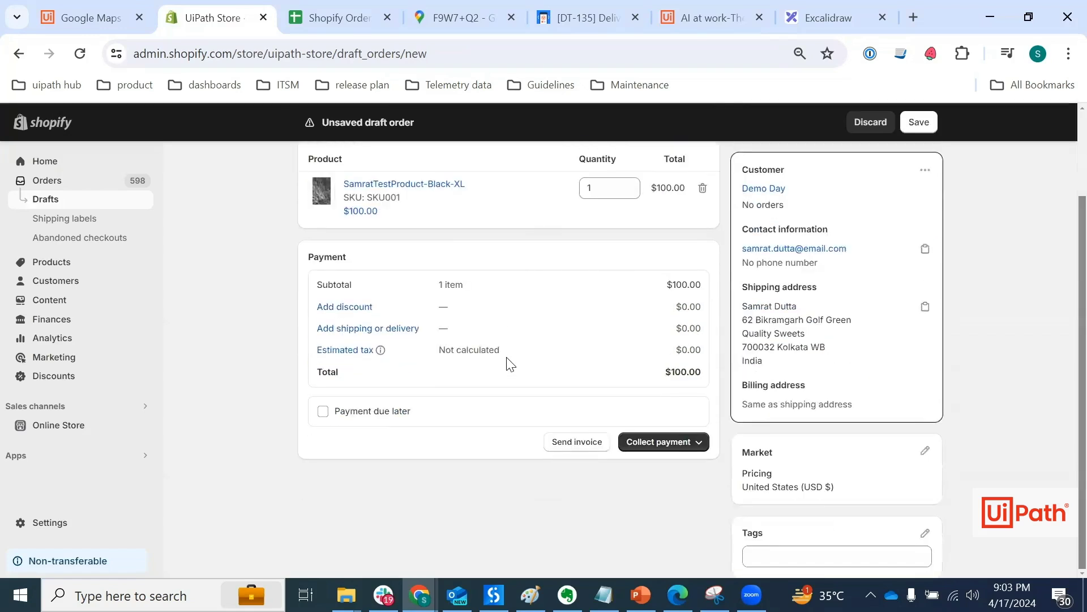
{"action": "left_click", "coordinate": [660, 442]}
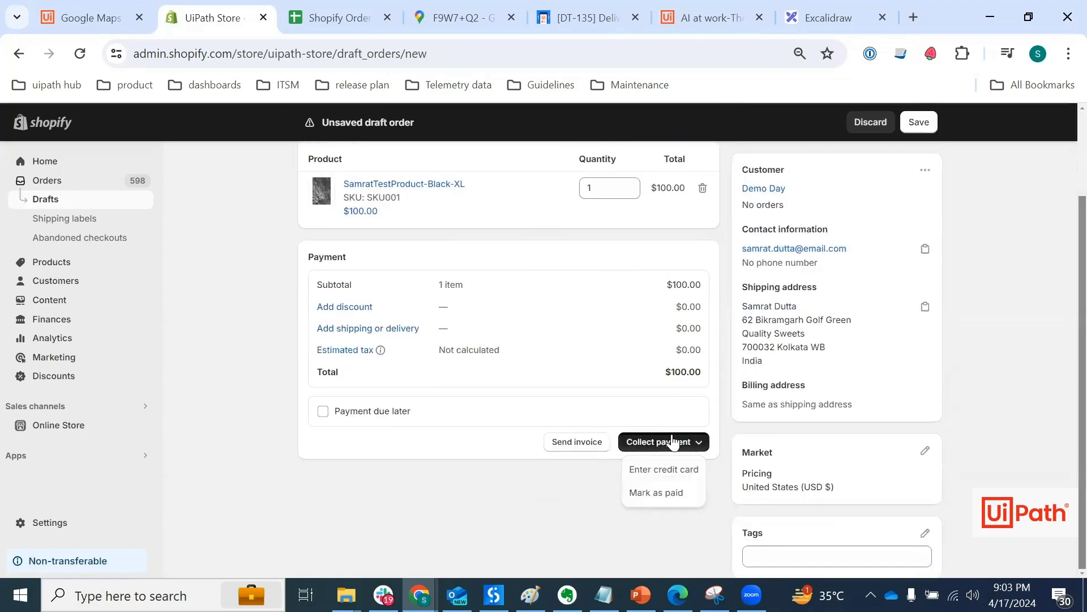
{"action": "left_click", "coordinate": [666, 469]}
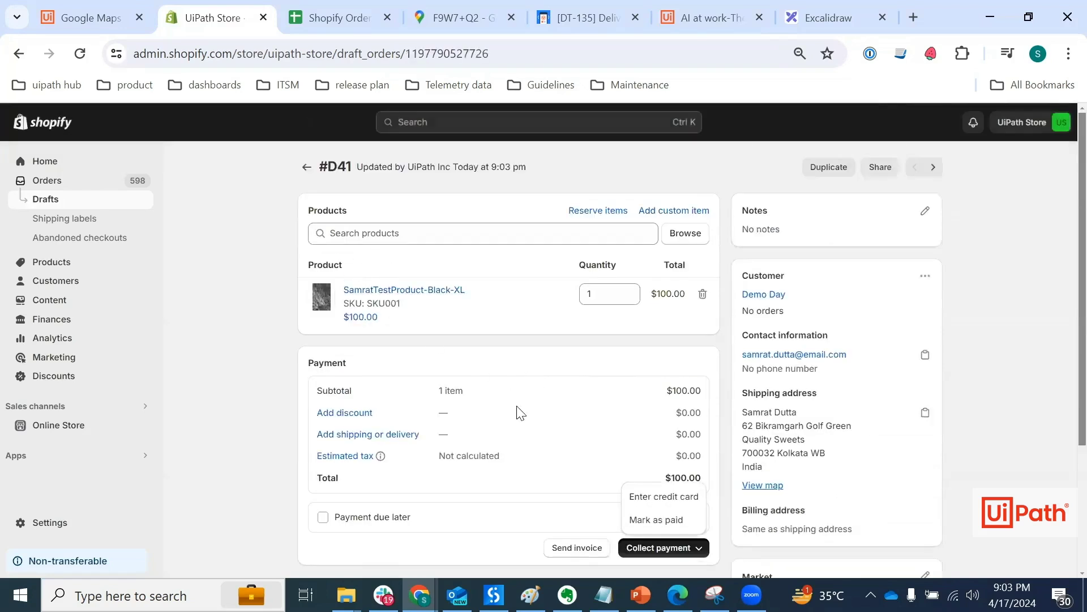
{"action": "scroll", "coordinate": [520, 412], "scroll_direction": "down", "scroll_amount": 1}
Fill in the test card number, expiry, security code and cardholder name, then charge $100.00.
{"action": "left_click", "coordinate": [663, 447]}
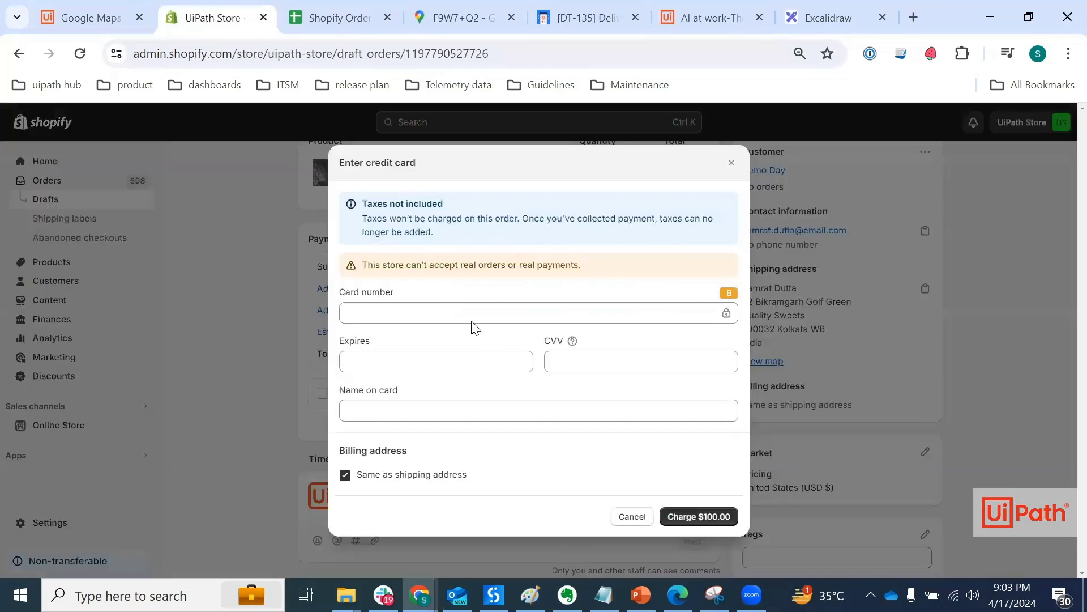
{"action": "left_click", "coordinate": [417, 318]}
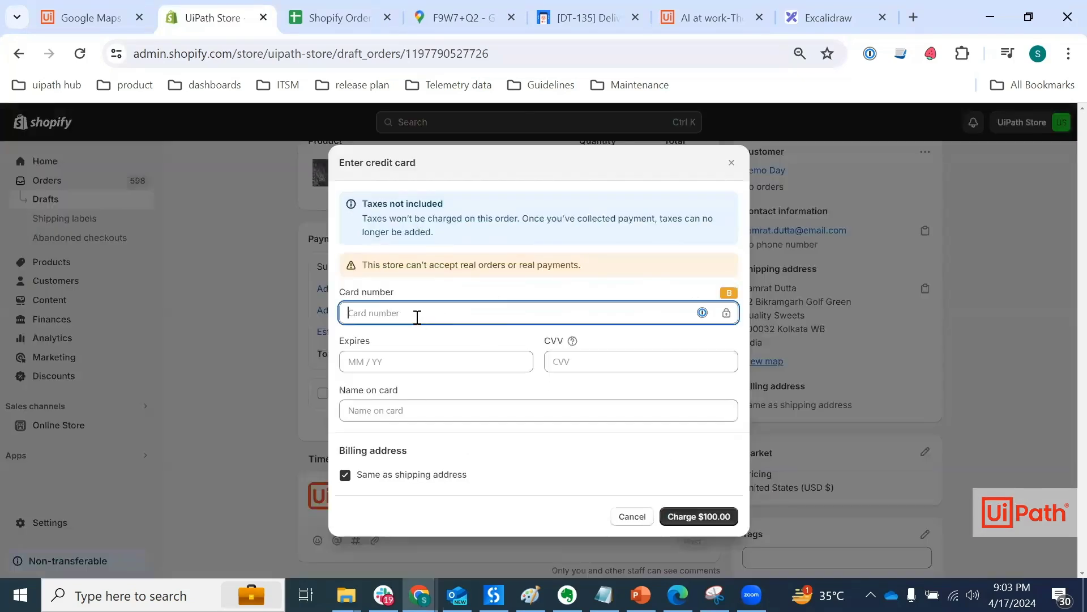
{"action": "type", "text": "1"}
{"action": "left_click", "coordinate": [447, 361]}
{"action": "type", "text": "12"}
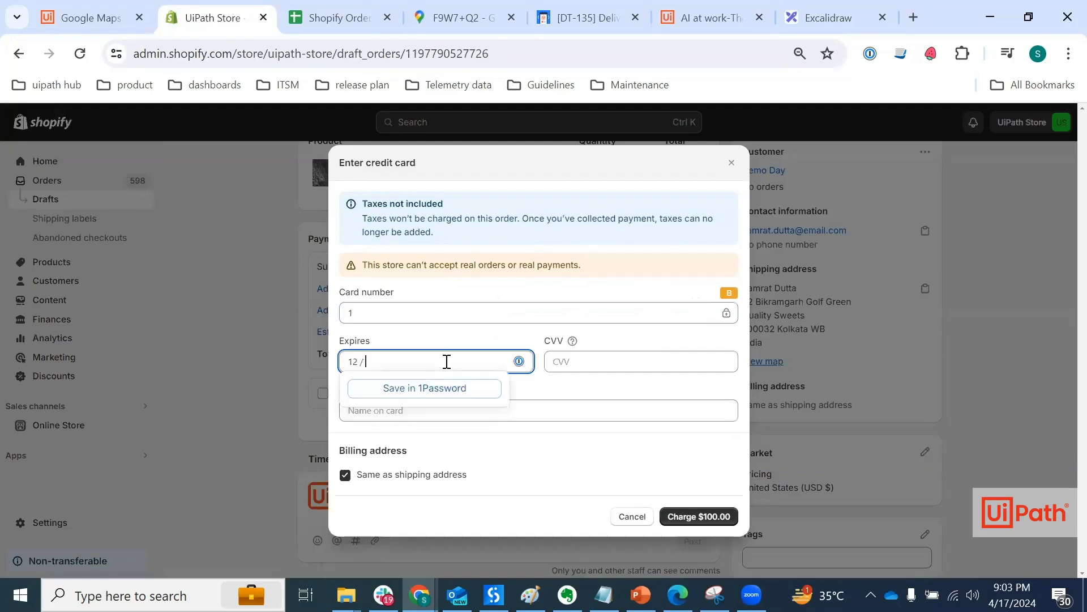
{"action": "left_click", "coordinate": [604, 357]}
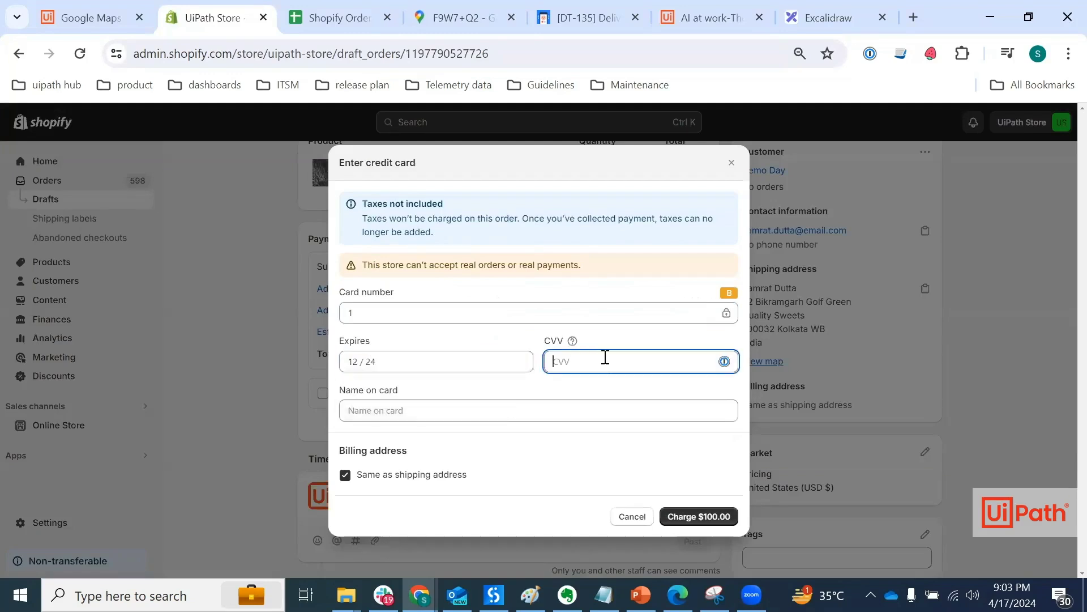
{"action": "type", "text": "123"}
{"action": "left_click", "coordinate": [486, 405]}
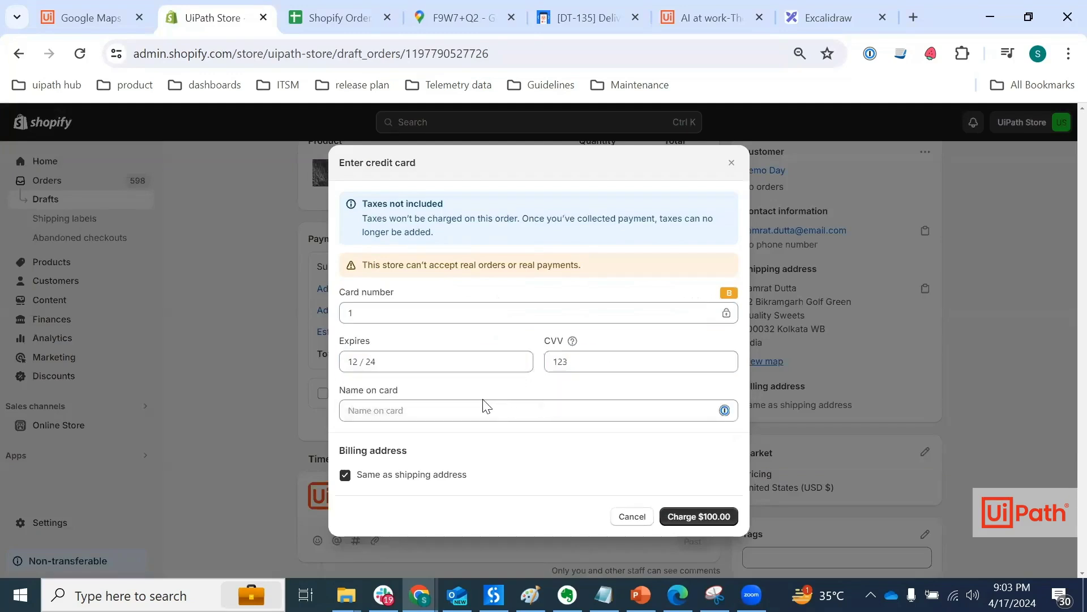
{"action": "type", "text": "Sam"}
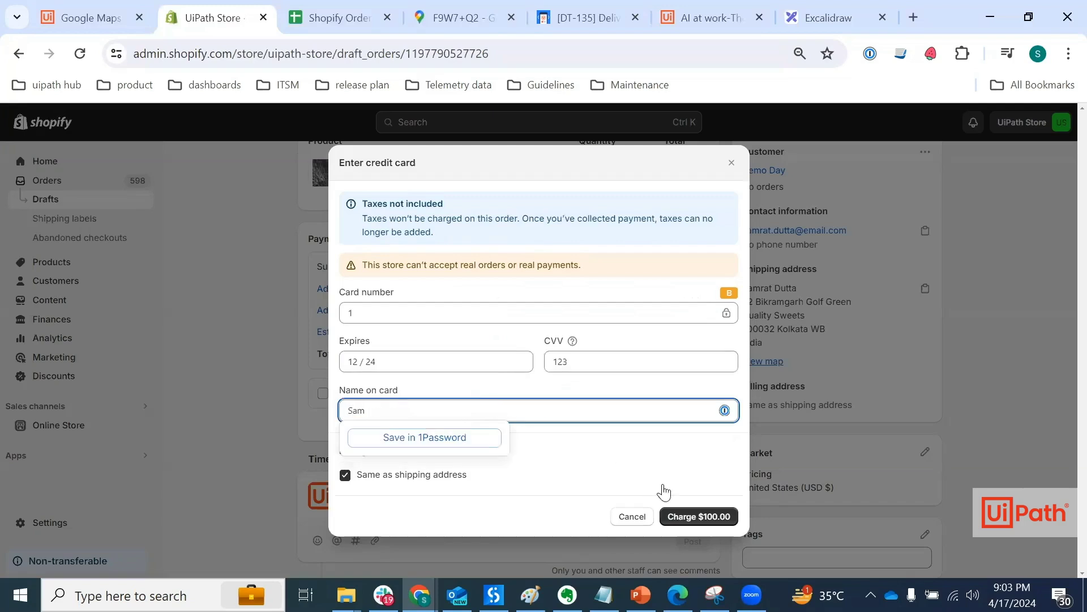
{"action": "left_click", "coordinate": [691, 515]}
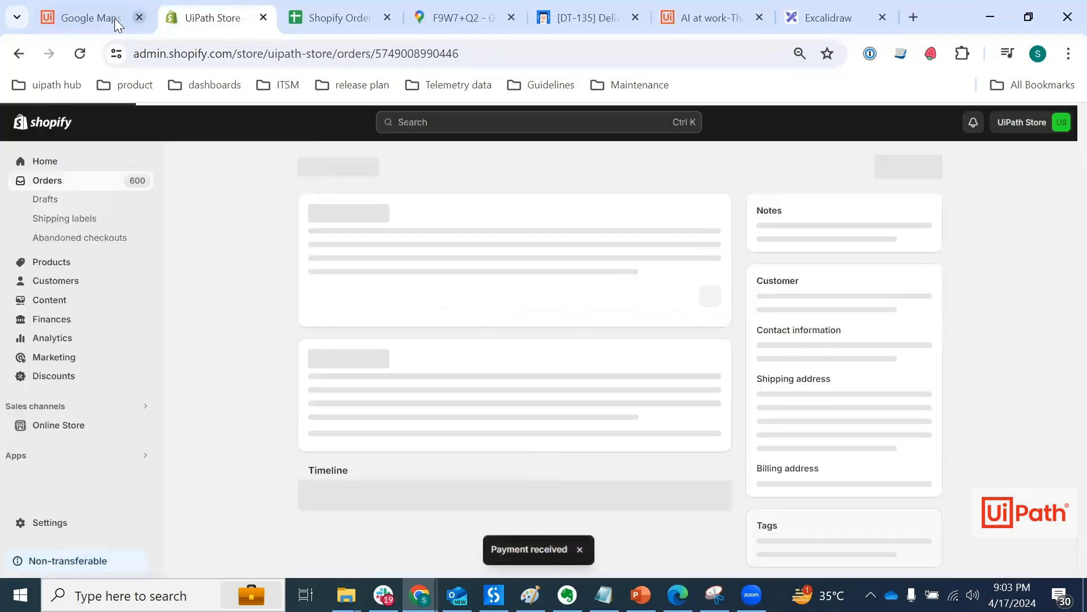
Open the Shopify-order workflow in Studio, compare it with the Excalidraw flowchart, then return to it.
{"action": "left_click", "coordinate": [90, 20]}
{"action": "scroll", "coordinate": [226, 296], "scroll_direction": "down", "scroll_amount": 3}
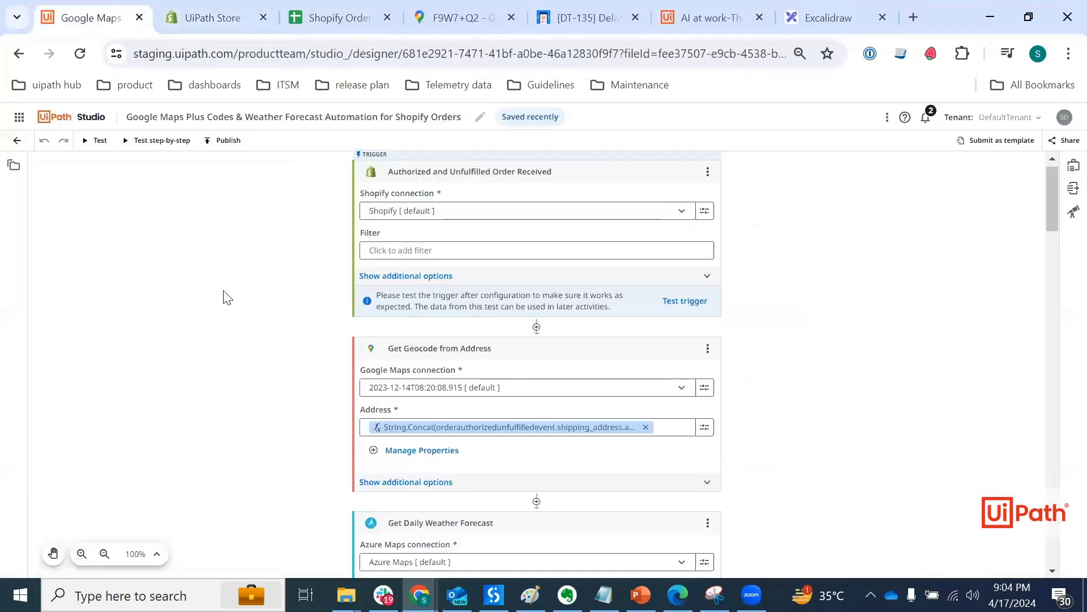
{"action": "scroll", "coordinate": [225, 296], "scroll_direction": "up", "scroll_amount": 2}
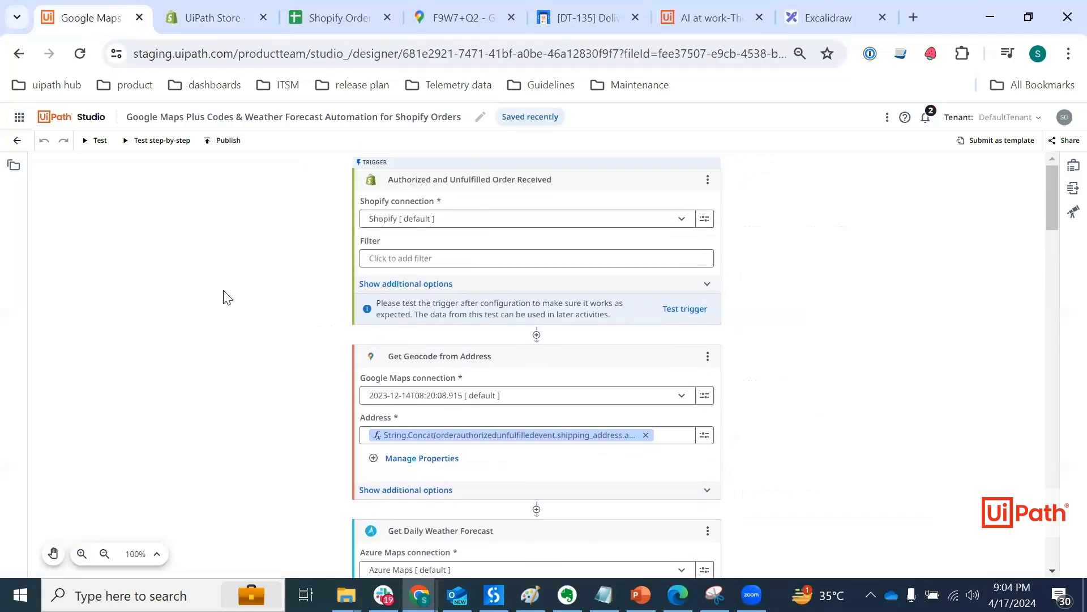
{"action": "left_click", "coordinate": [817, 10]}
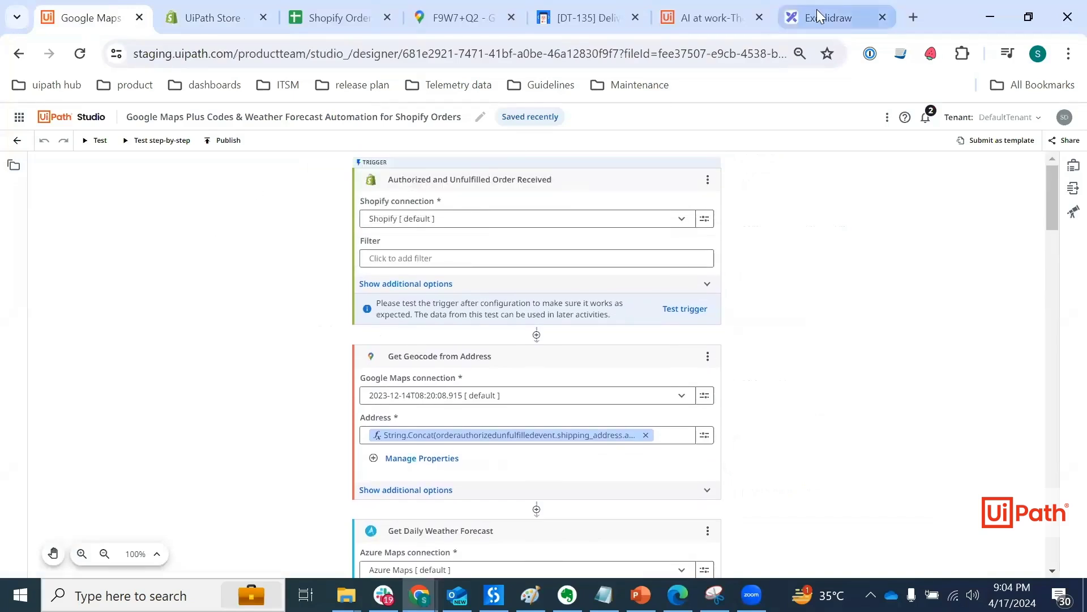
{"action": "left_click", "coordinate": [85, 17]}
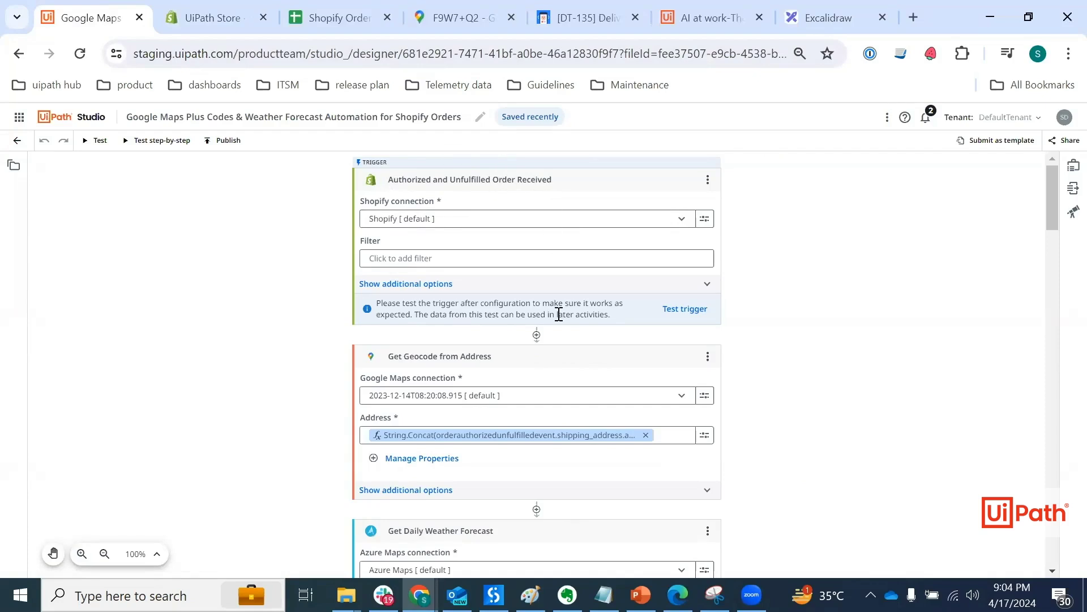
{"action": "scroll", "coordinate": [558, 311], "scroll_direction": "down", "scroll_amount": 1}
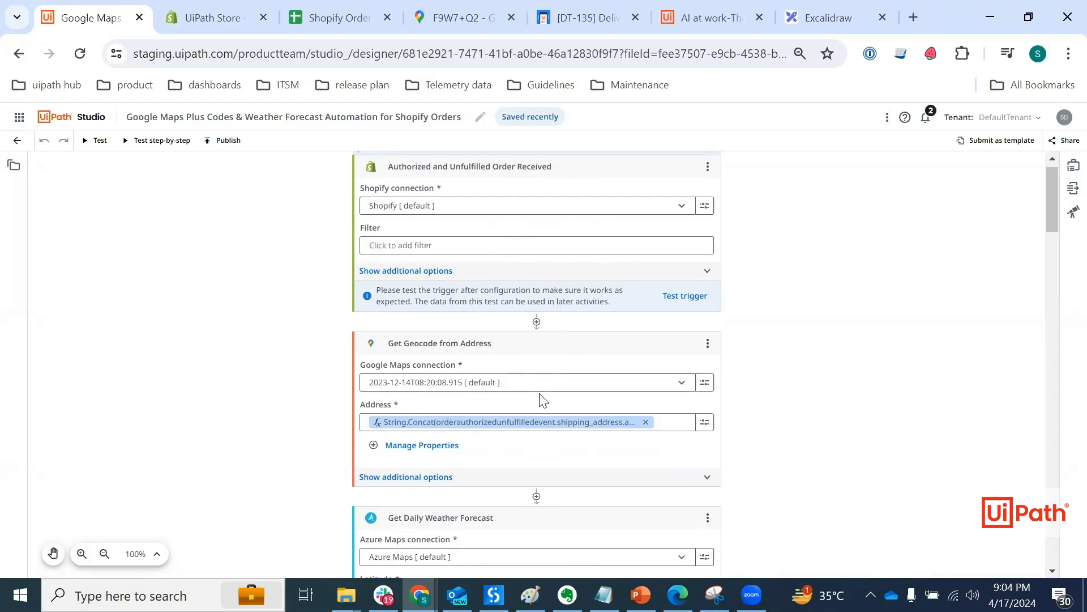
Show the additional address options on the Get Geocode from Address step.
{"action": "scroll", "coordinate": [539, 399], "scroll_direction": "down", "scroll_amount": 3}
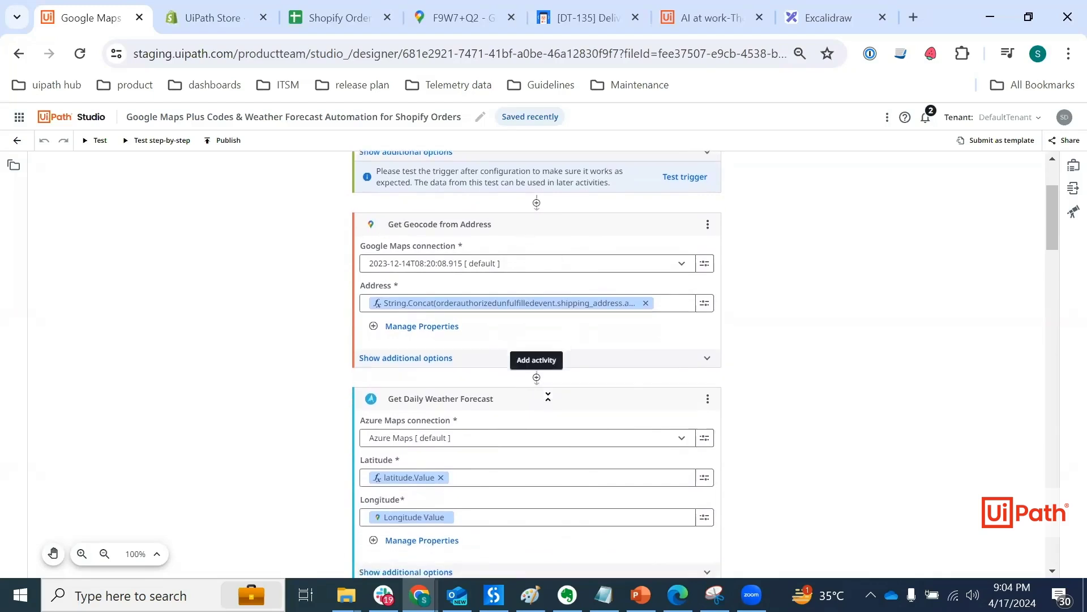
{"action": "scroll", "coordinate": [503, 365], "scroll_direction": "up", "scroll_amount": 1}
{"action": "scroll", "coordinate": [546, 347], "scroll_direction": "up", "scroll_amount": 1}
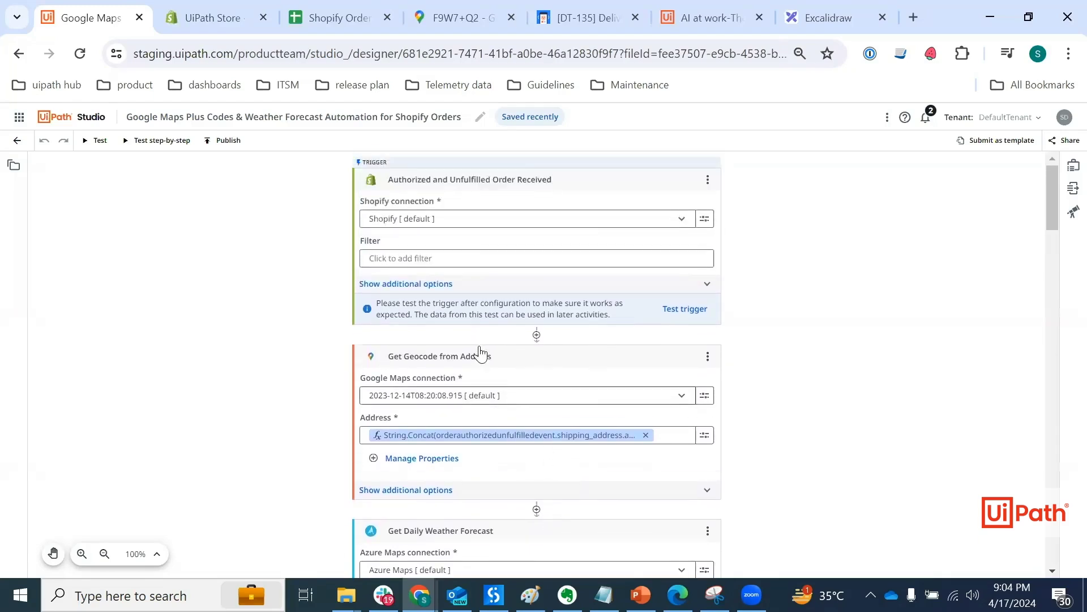
{"action": "scroll", "coordinate": [480, 352], "scroll_direction": "down", "scroll_amount": 2}
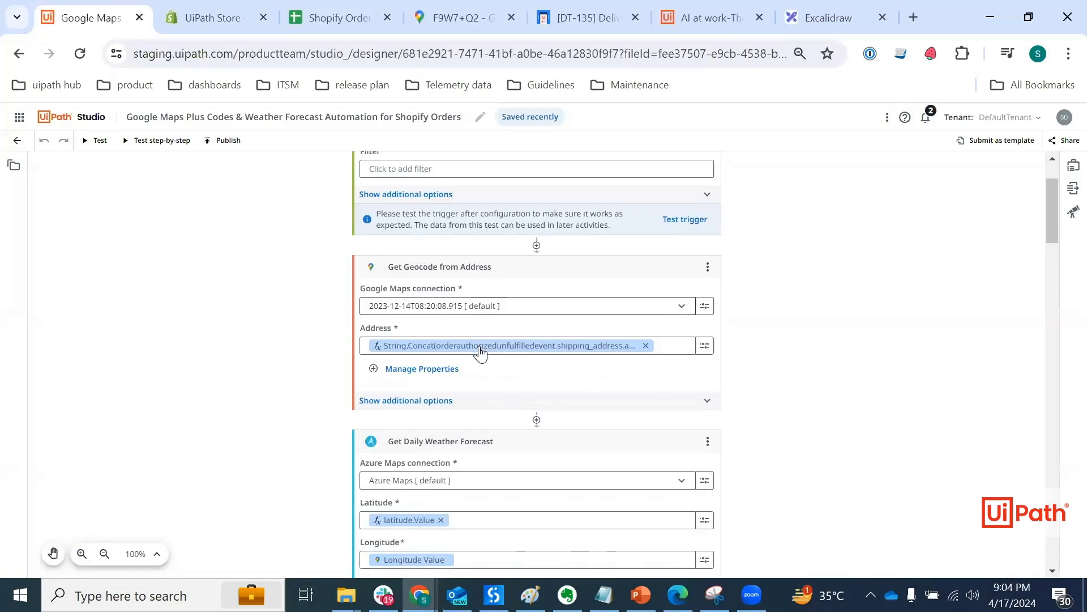
{"action": "left_click", "coordinate": [576, 402]}
Expand the geocode step's Output fields to review them, then collapse them again.
{"action": "scroll", "coordinate": [576, 406], "scroll_direction": "down", "scroll_amount": 5}
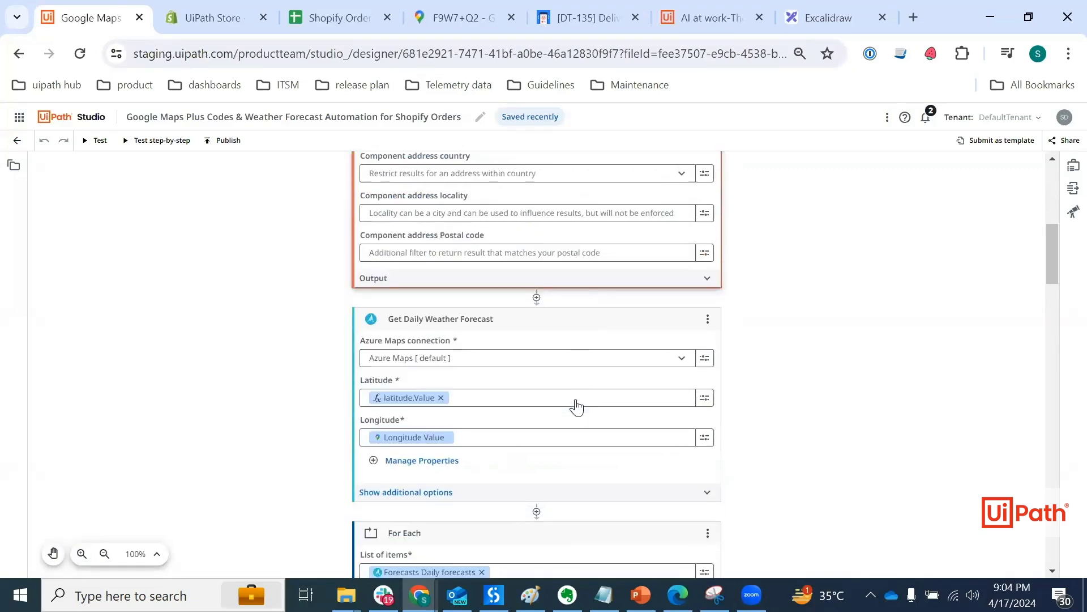
{"action": "scroll", "coordinate": [531, 289], "scroll_direction": "up", "scroll_amount": 3}
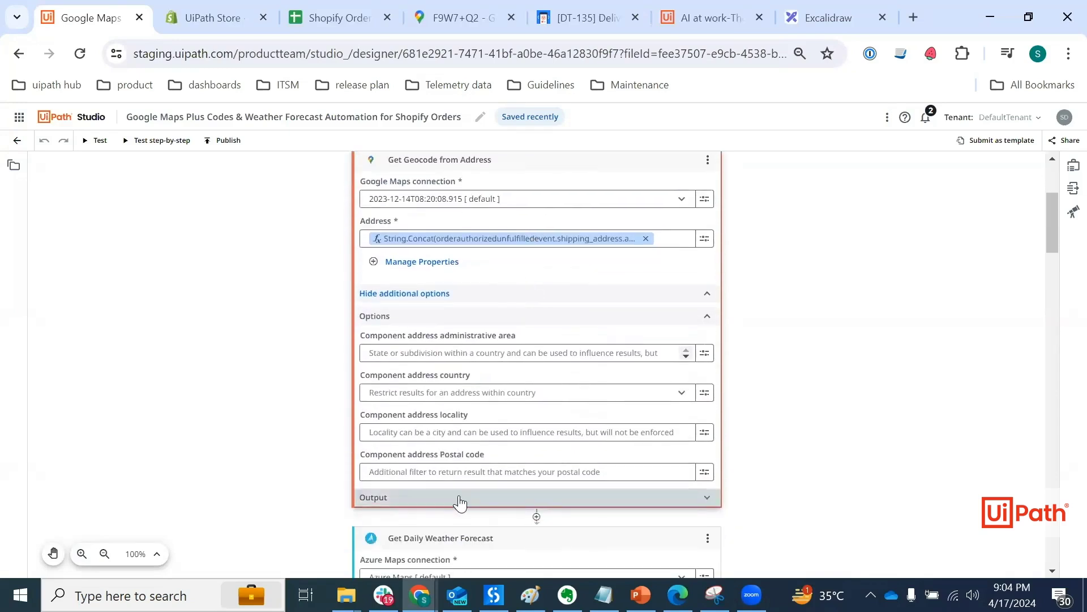
{"action": "left_click", "coordinate": [460, 498]}
{"action": "scroll", "coordinate": [461, 502], "scroll_direction": "down", "scroll_amount": 3}
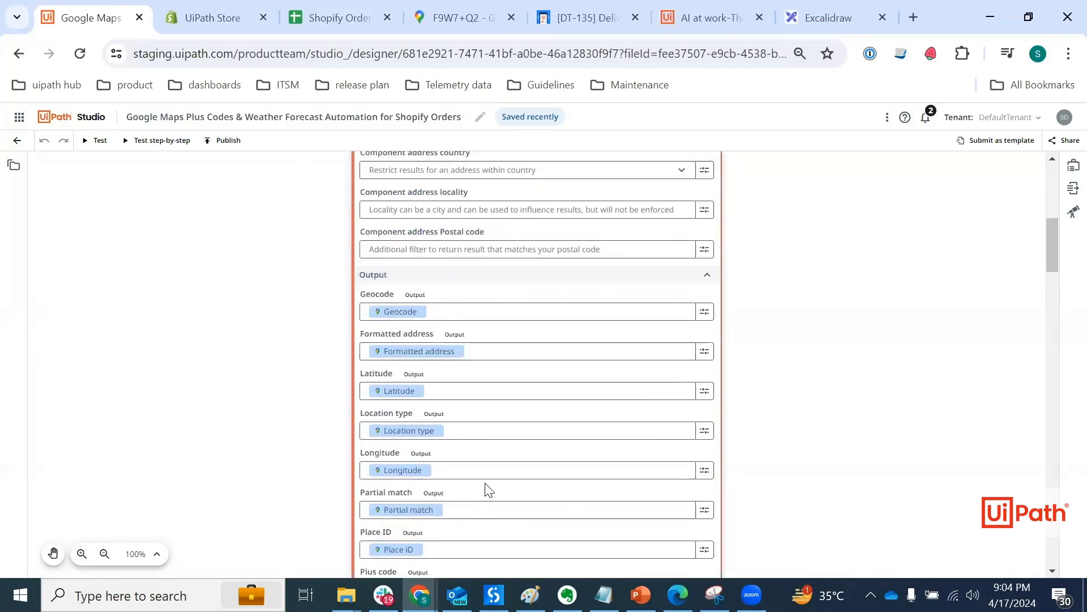
{"action": "scroll", "coordinate": [487, 488], "scroll_direction": "down", "scroll_amount": 1}
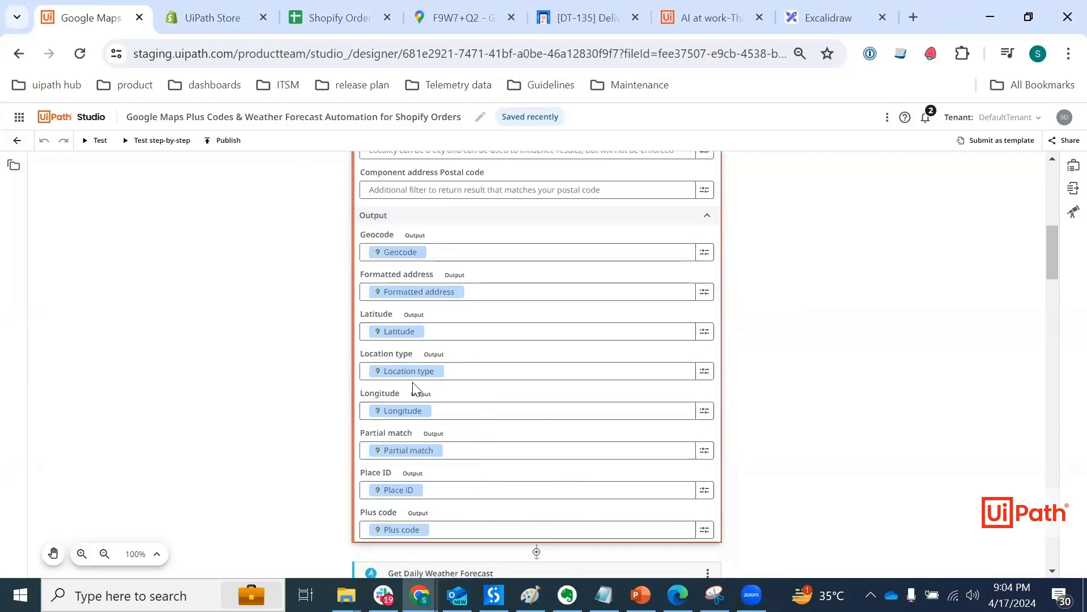
{"action": "scroll", "coordinate": [687, 408], "scroll_direction": "up", "scroll_amount": 1}
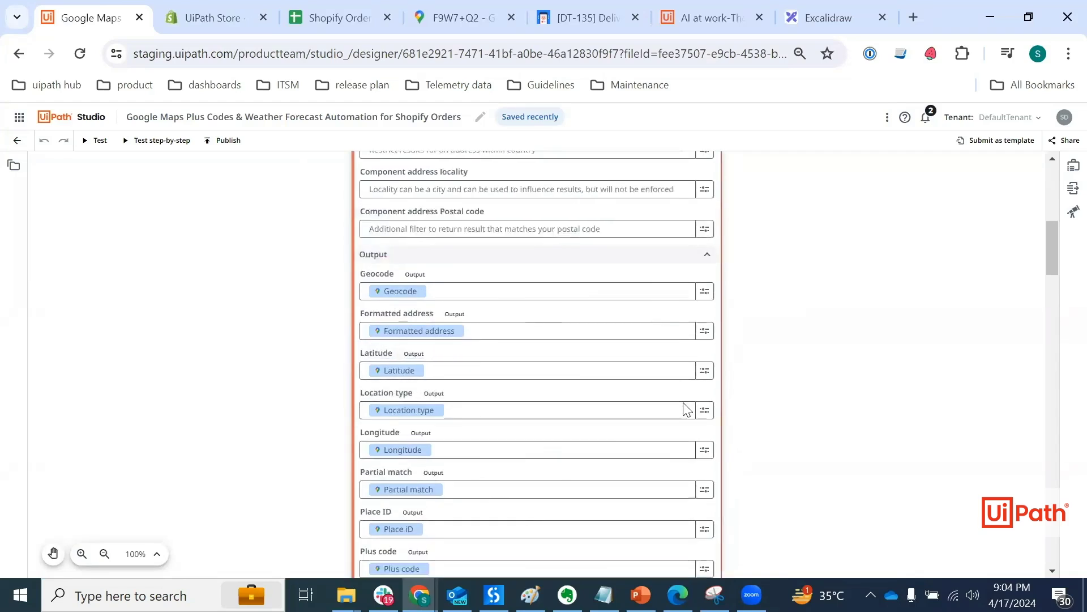
{"action": "scroll", "coordinate": [688, 408], "scroll_direction": "up", "scroll_amount": 1}
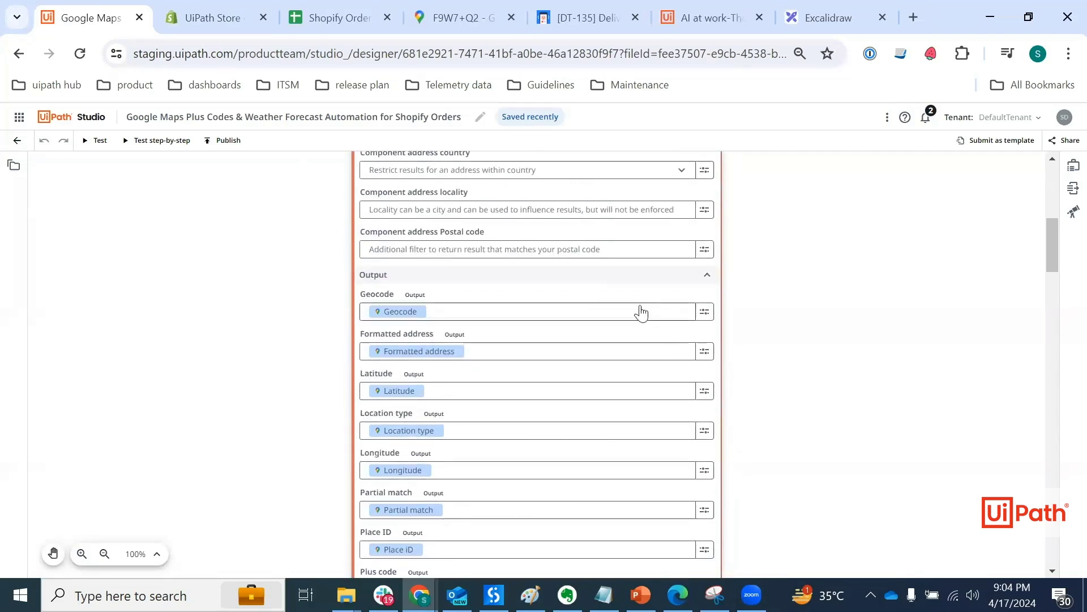
{"action": "left_click", "coordinate": [602, 283]}
{"action": "scroll", "coordinate": [656, 366], "scroll_direction": "down", "scroll_amount": 1}
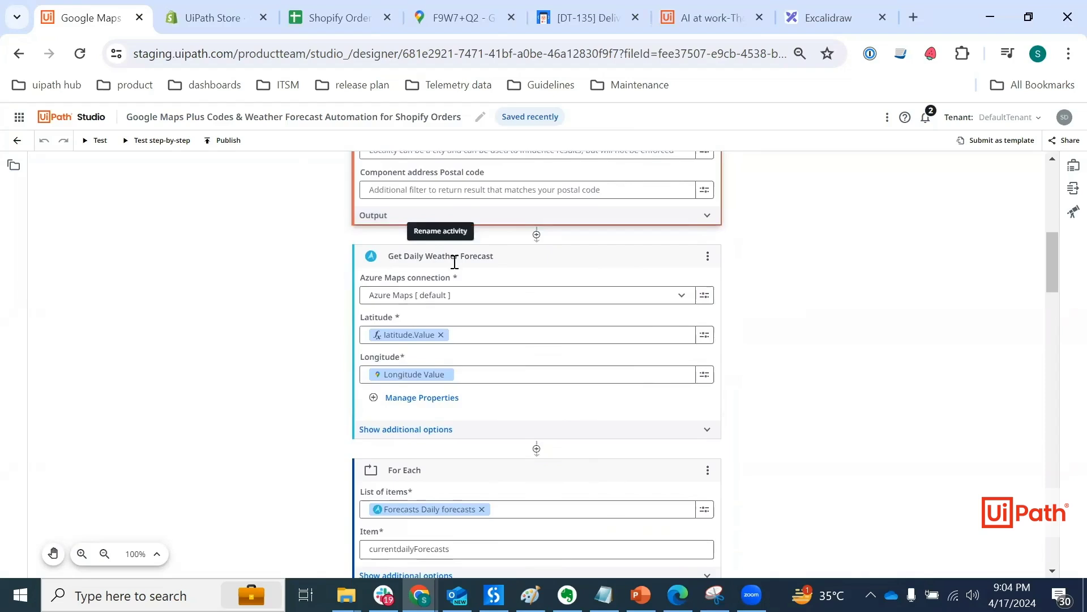
Show the Get Daily Weather Forecast options and keep the Duration at 5 Days.
{"action": "left_click", "coordinate": [495, 431]}
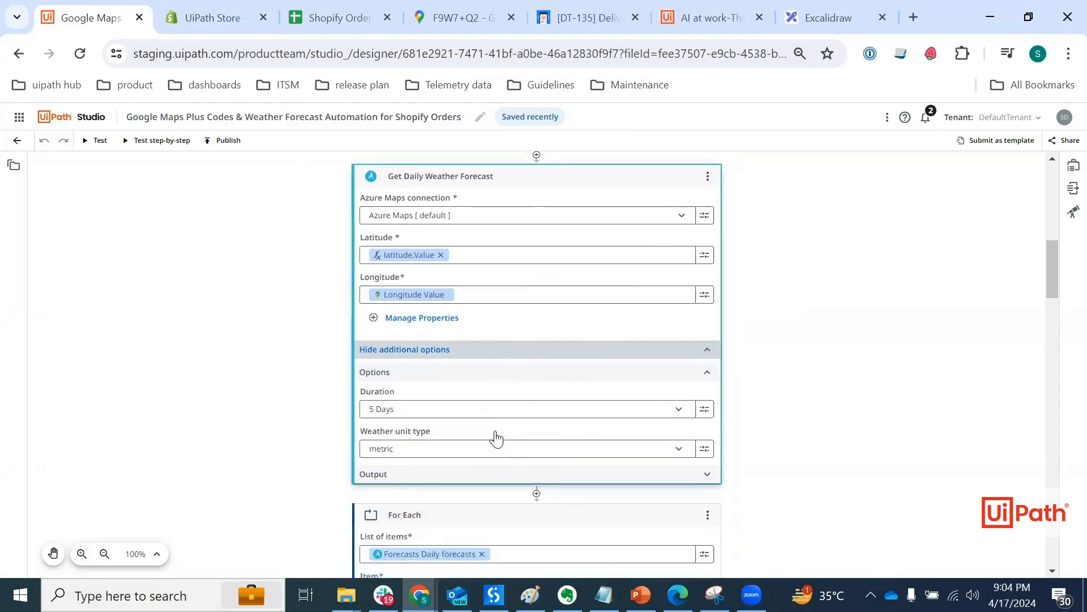
{"action": "left_click", "coordinate": [419, 401]}
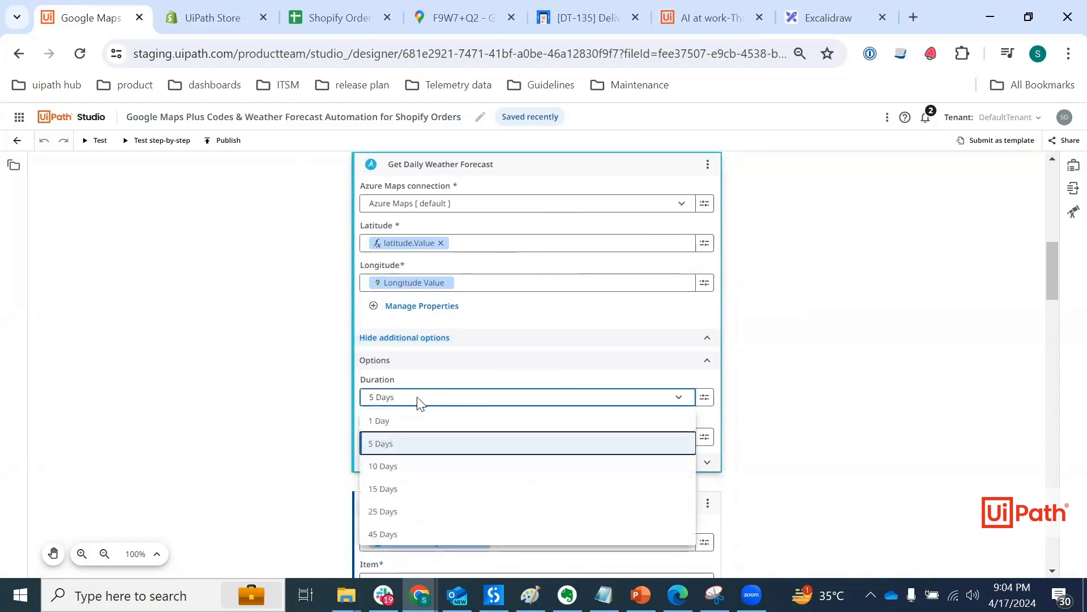
{"action": "left_click", "coordinate": [263, 421]}
{"action": "scroll", "coordinate": [557, 418], "scroll_direction": "down", "scroll_amount": 3}
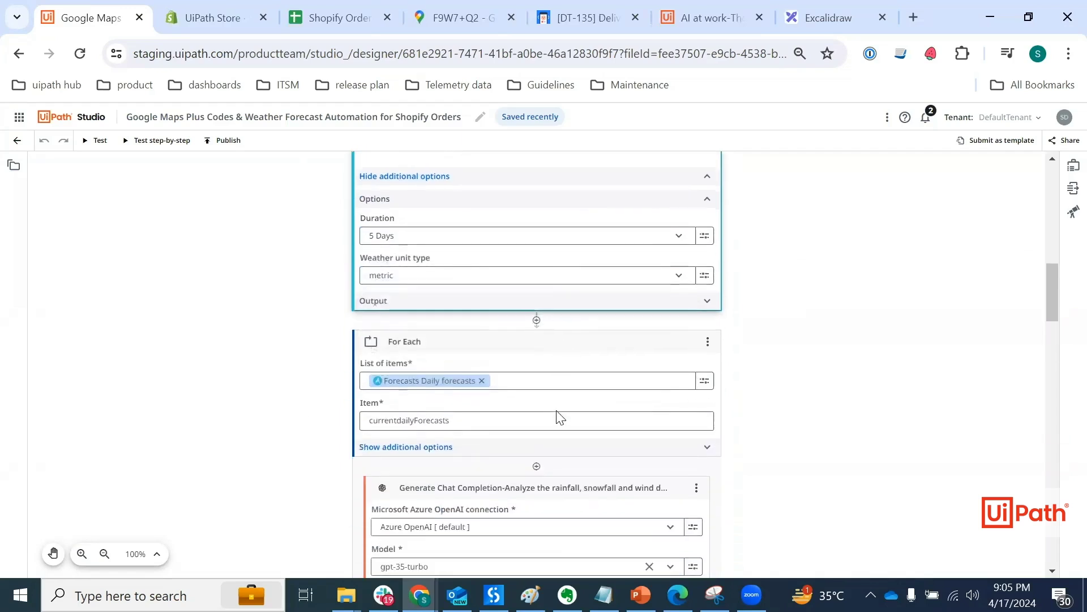
{"action": "scroll", "coordinate": [557, 417], "scroll_direction": "down", "scroll_amount": 1}
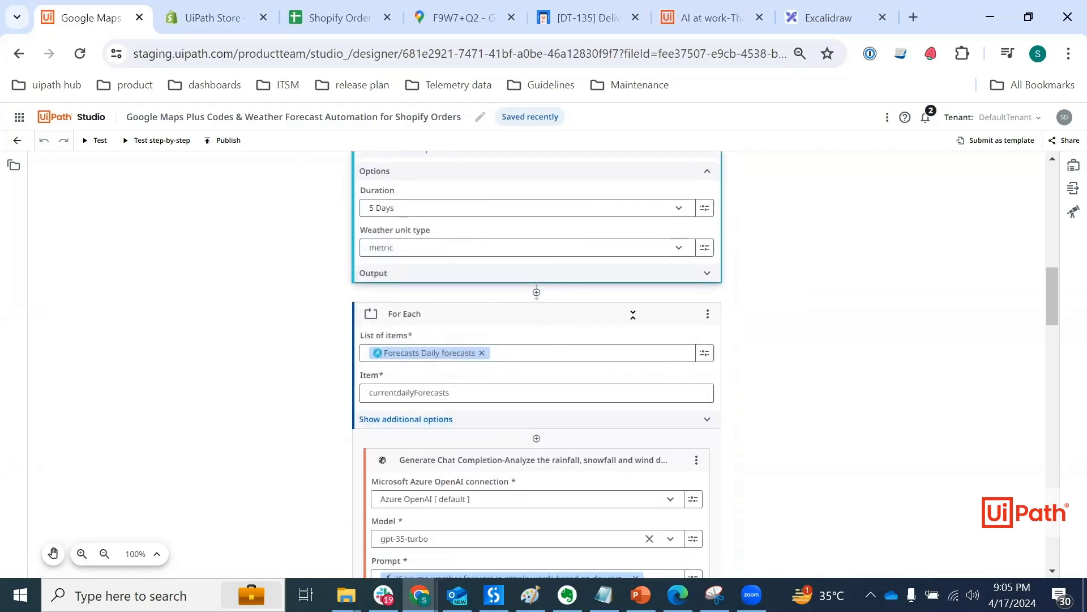
{"action": "scroll", "coordinate": [633, 315], "scroll_direction": "up", "scroll_amount": 4}
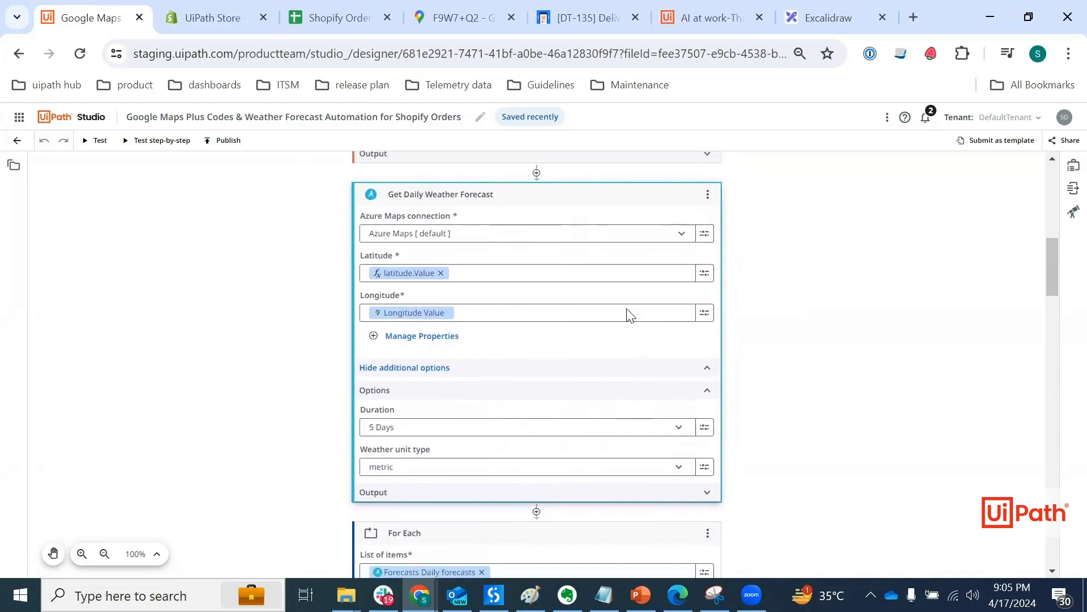
{"action": "scroll", "coordinate": [629, 314], "scroll_direction": "down", "scroll_amount": 5}
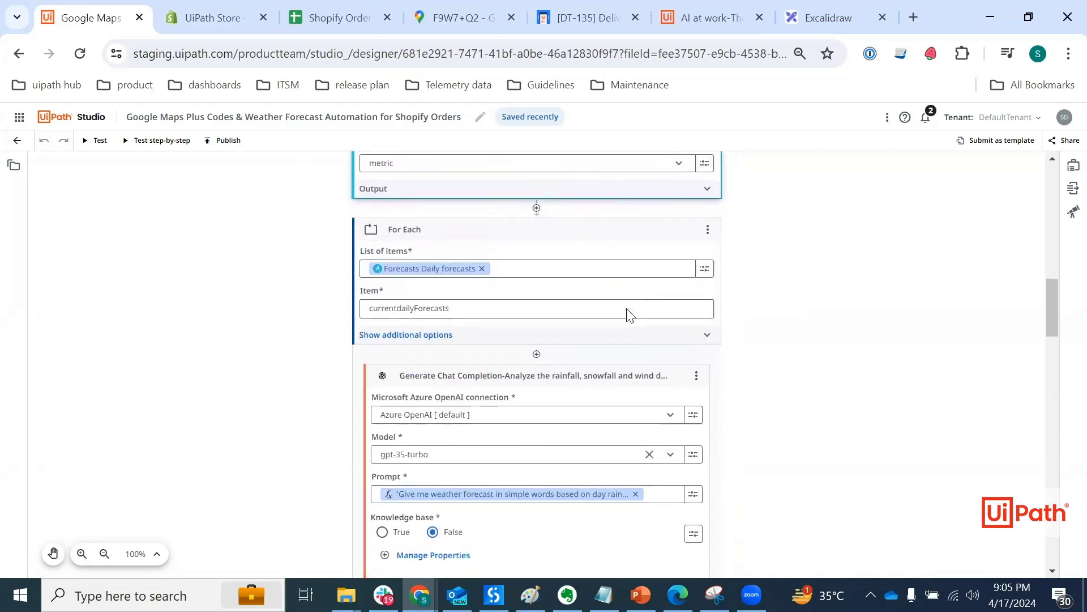
{"action": "scroll", "coordinate": [628, 313], "scroll_direction": "down", "scroll_amount": 1}
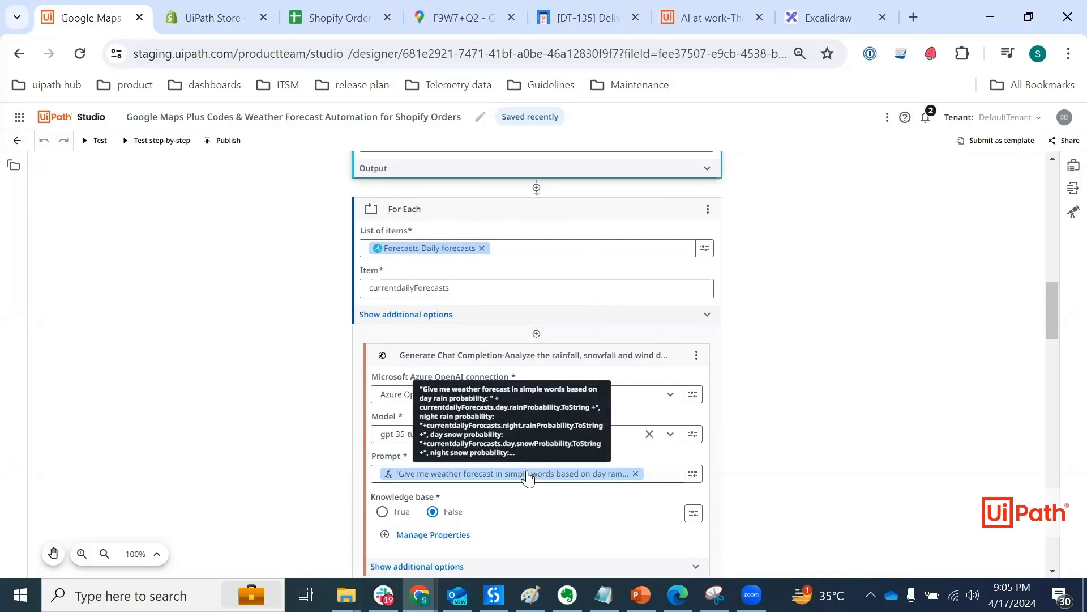
{"action": "scroll", "coordinate": [527, 473], "scroll_direction": "up", "scroll_amount": 10}
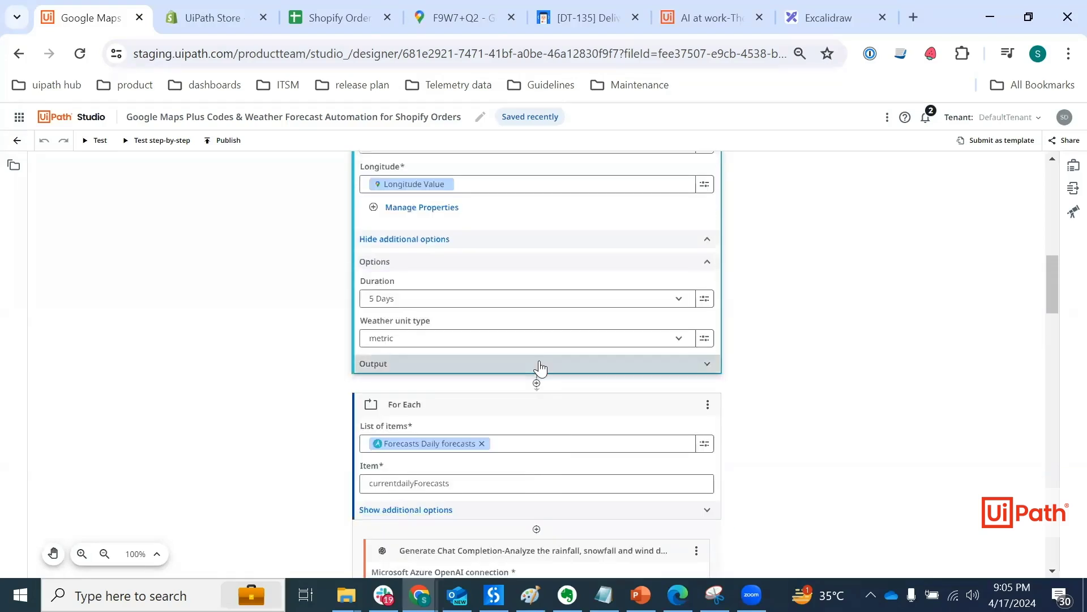
{"action": "scroll", "coordinate": [568, 413], "scroll_direction": "down", "scroll_amount": 10}
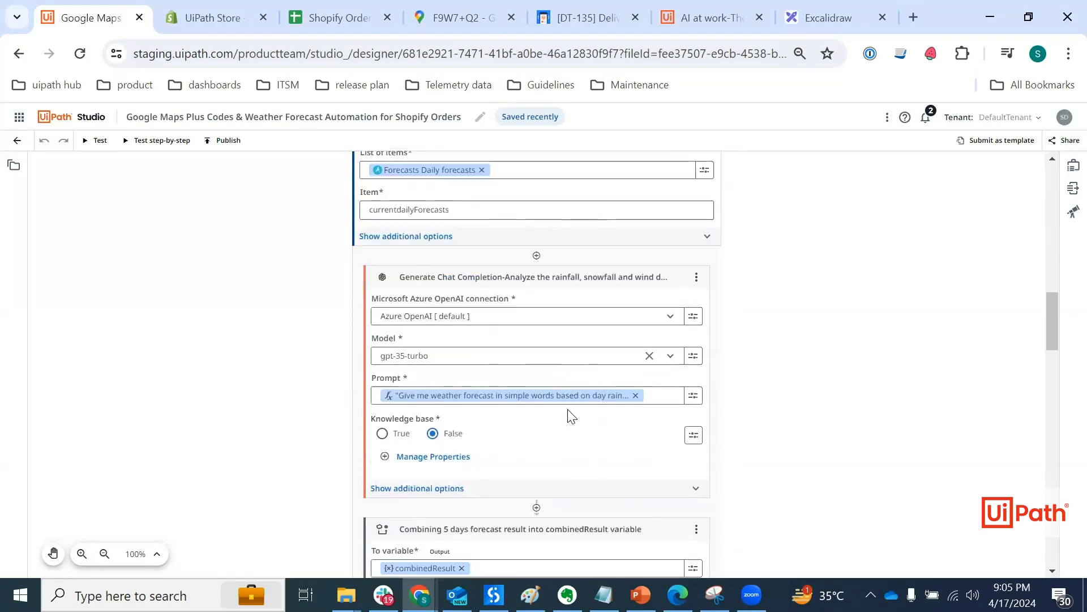
{"action": "scroll", "coordinate": [568, 413], "scroll_direction": "down", "scroll_amount": 2}
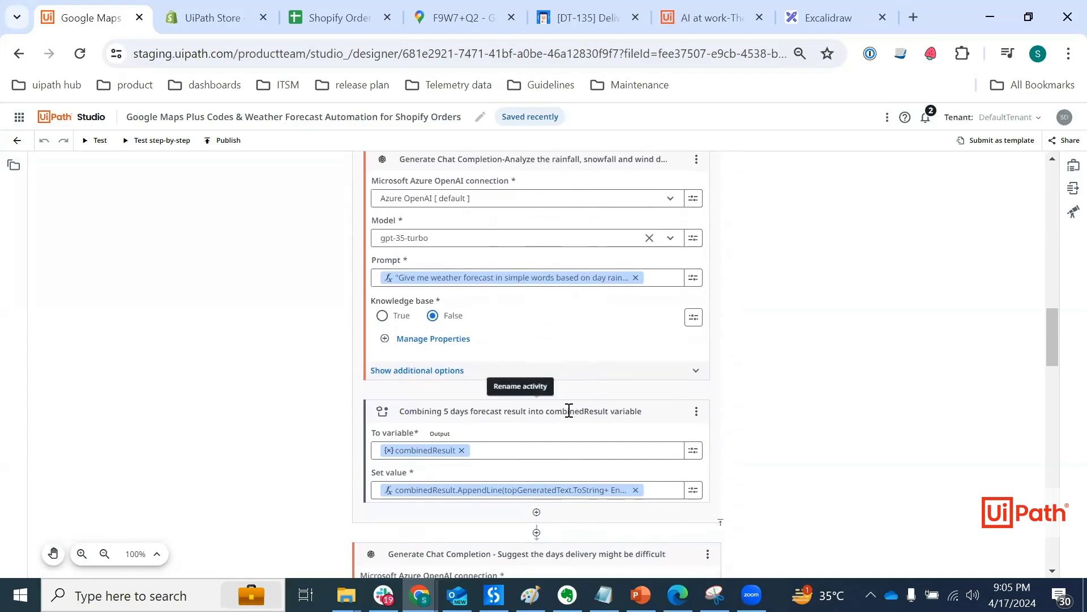
{"action": "scroll", "coordinate": [568, 406], "scroll_direction": "down", "scroll_amount": 1}
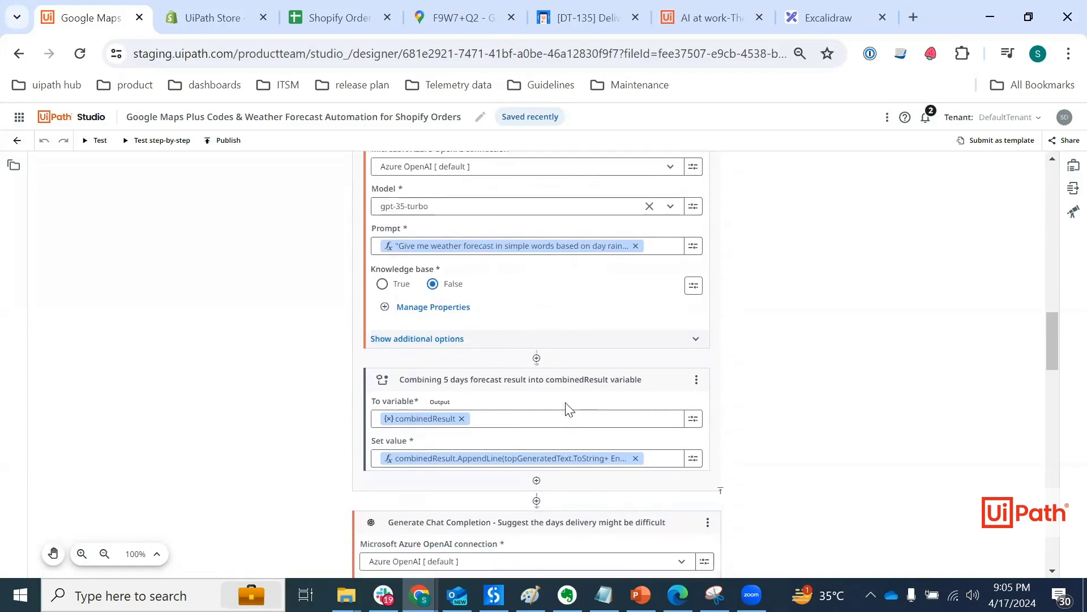
{"action": "scroll", "coordinate": [568, 406], "scroll_direction": "down", "scroll_amount": 2}
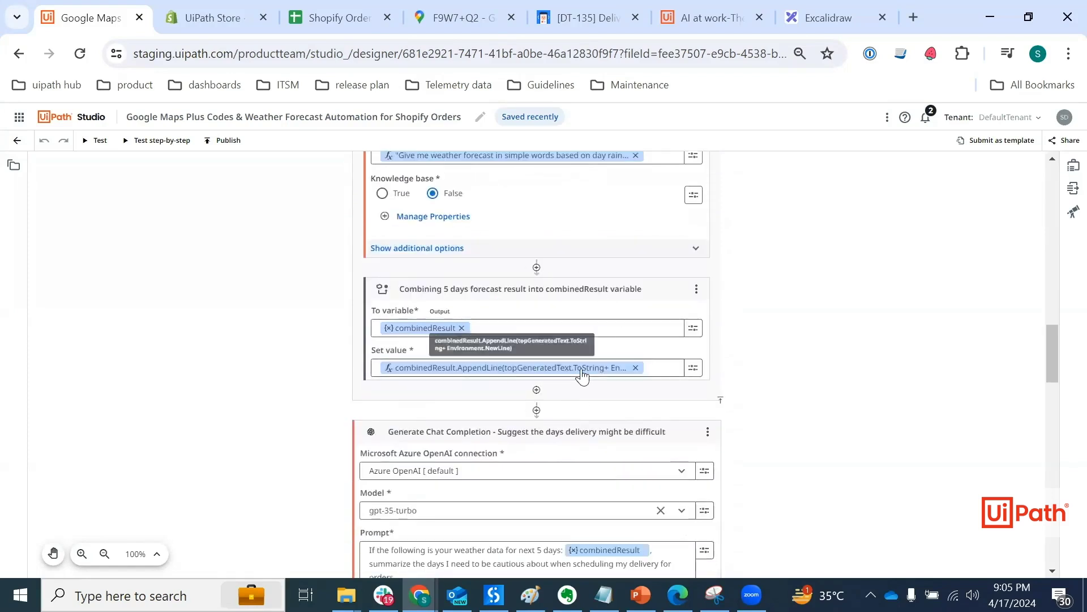
{"action": "scroll", "coordinate": [581, 372], "scroll_direction": "down", "scroll_amount": 2}
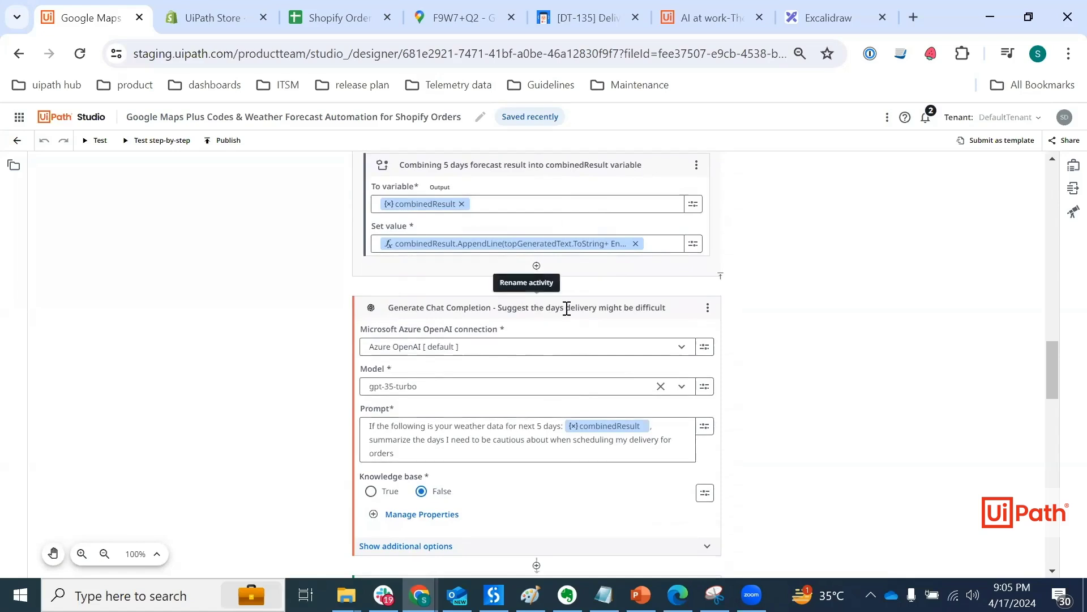
{"action": "scroll", "coordinate": [530, 455], "scroll_direction": "down", "scroll_amount": 2}
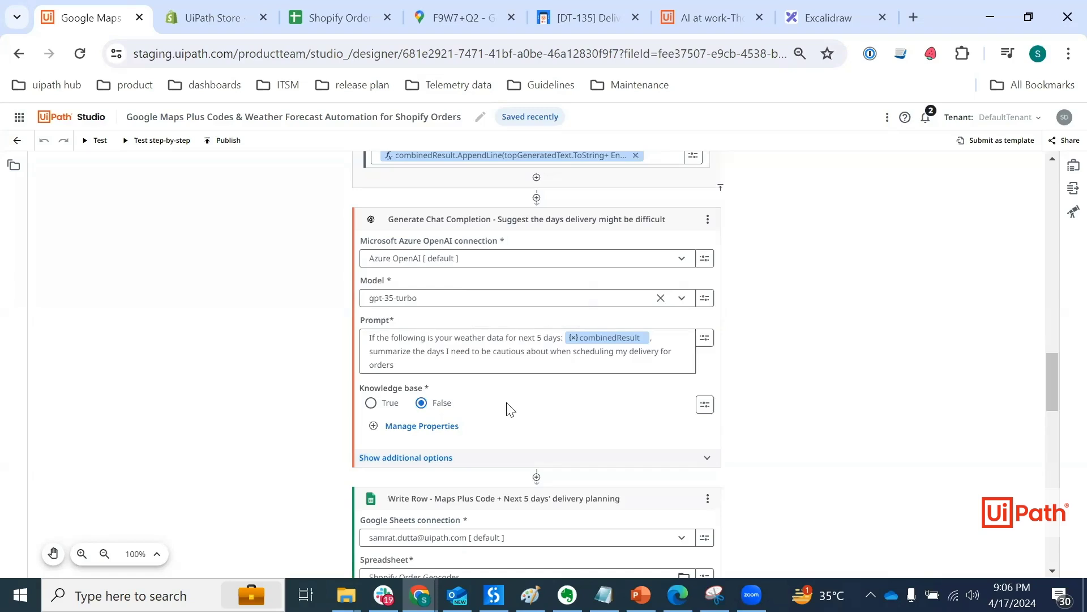
{"action": "scroll", "coordinate": [510, 409], "scroll_direction": "down", "scroll_amount": 2}
{"action": "scroll", "coordinate": [510, 409], "scroll_direction": "up", "scroll_amount": 3}
{"action": "scroll", "coordinate": [510, 408], "scroll_direction": "down", "scroll_amount": 1}
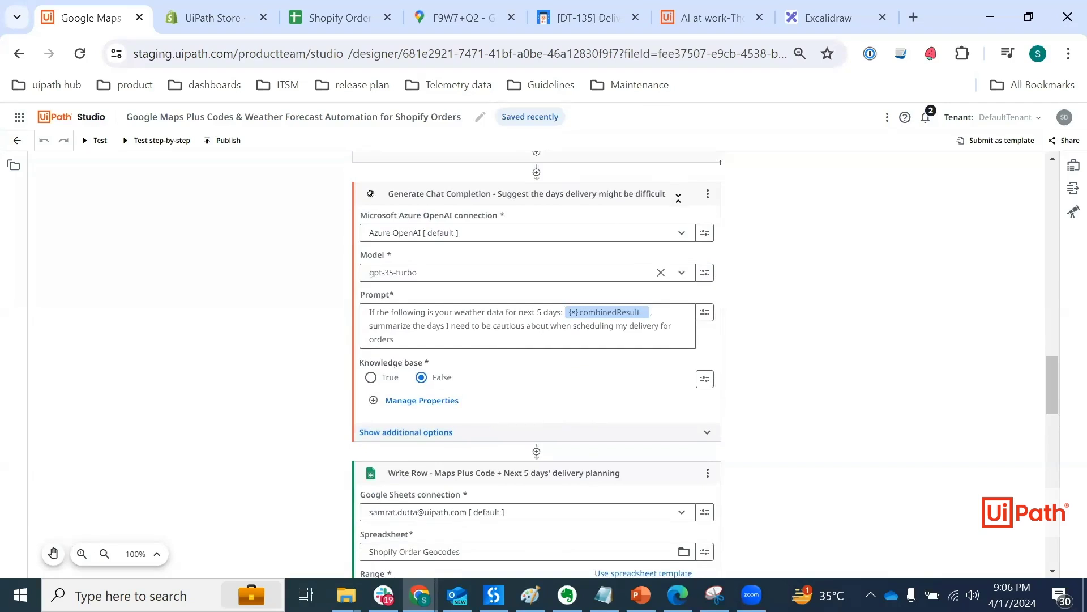
{"action": "scroll", "coordinate": [568, 453], "scroll_direction": "down", "scroll_amount": 3}
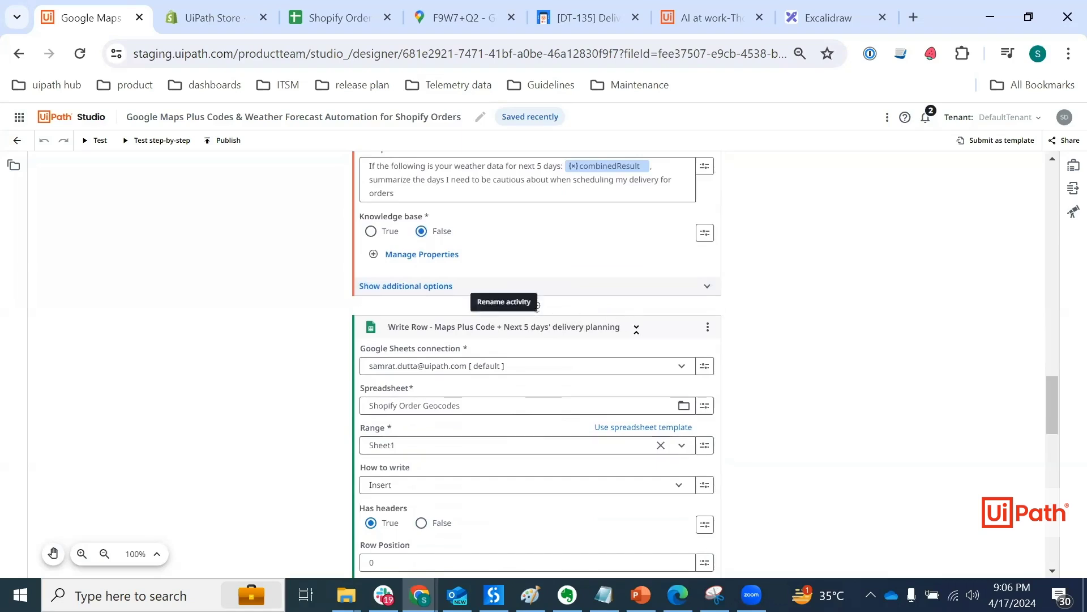
{"action": "scroll", "coordinate": [570, 419], "scroll_direction": "down", "scroll_amount": 3}
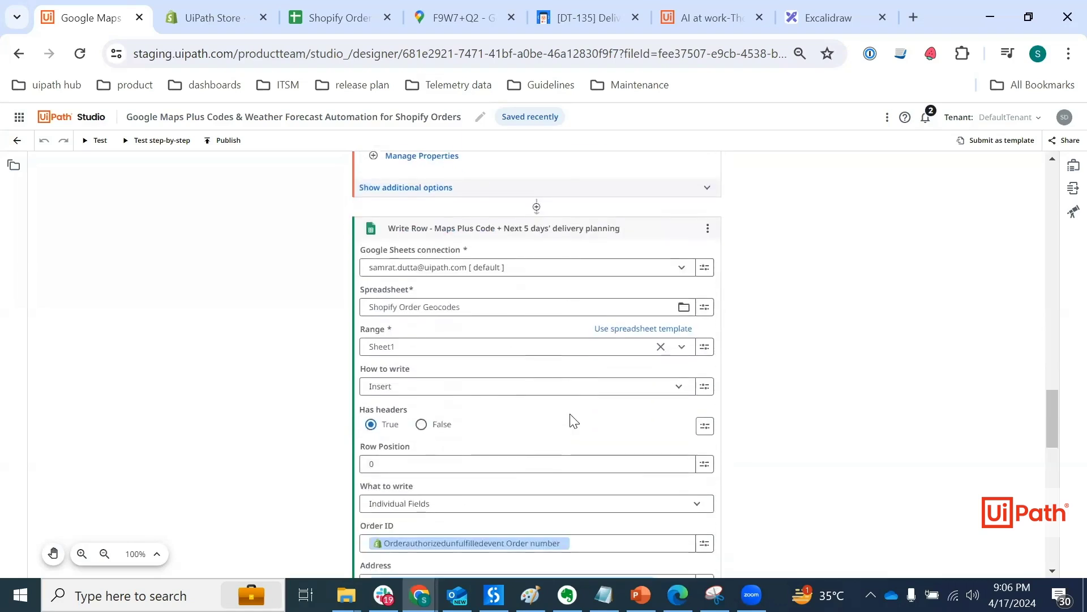
{"action": "scroll", "coordinate": [570, 420], "scroll_direction": "up", "scroll_amount": 1}
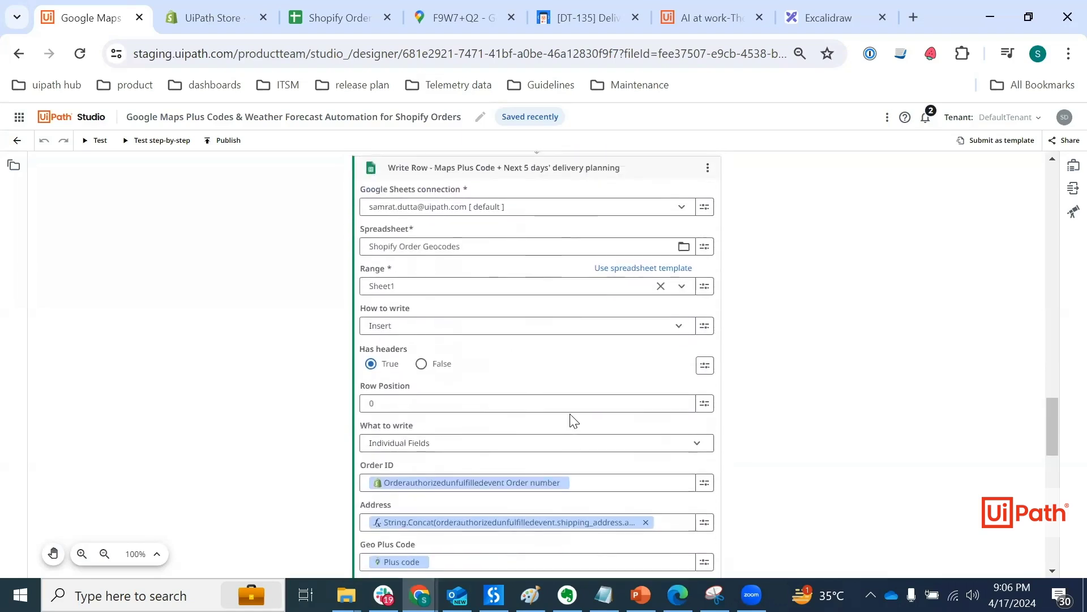
Open the Shopify Order Geocodes sheet and inspect row 3's order ID, address, plus code and weather summary.
{"action": "left_click", "coordinate": [318, 17]}
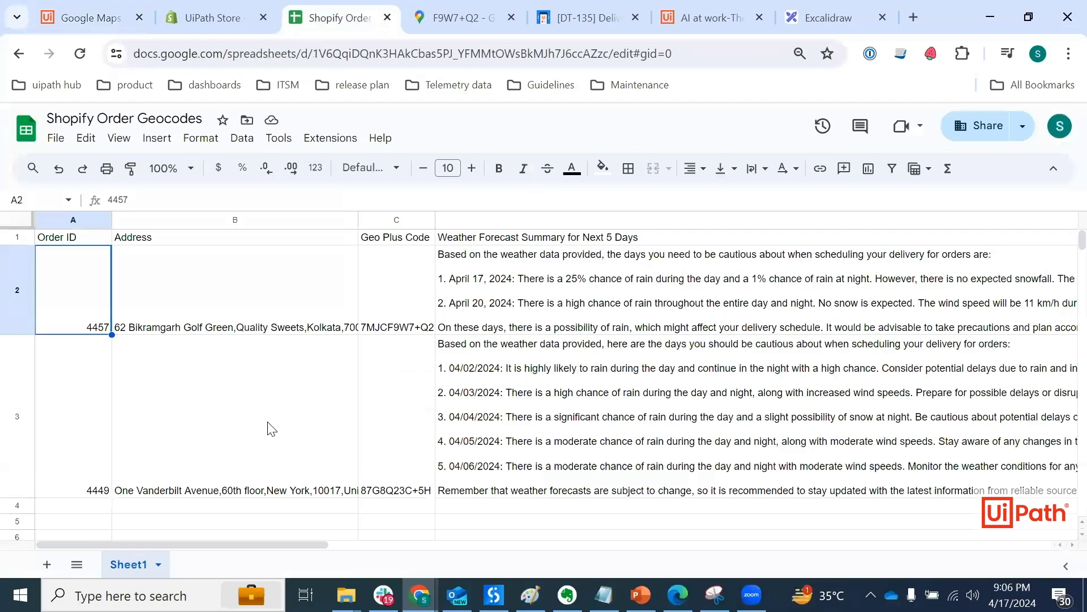
{"action": "left_click", "coordinate": [270, 428]}
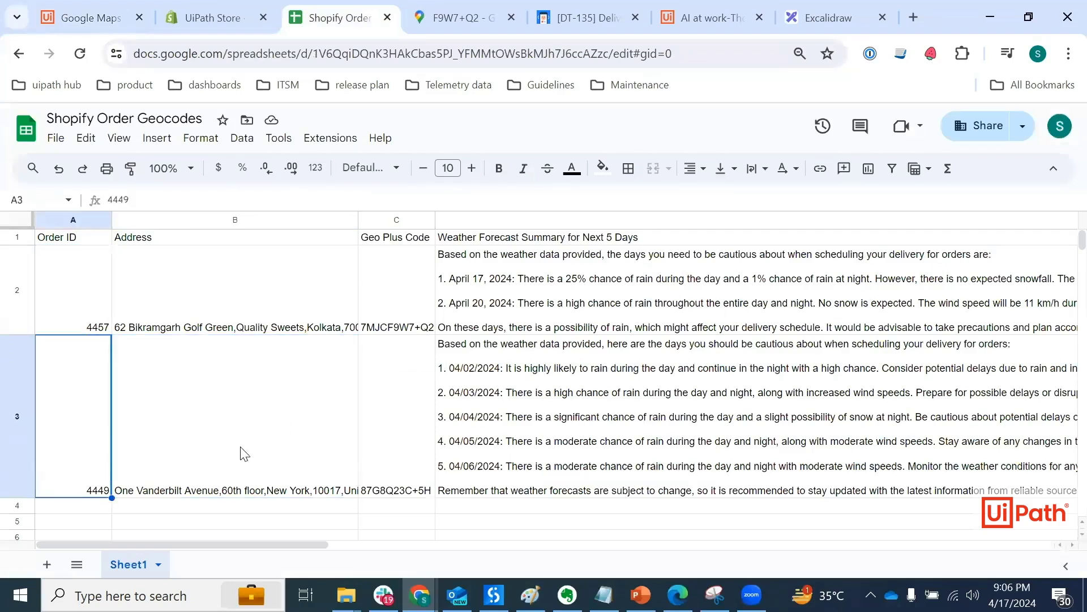
{"action": "left_click", "coordinate": [410, 438]}
{"action": "left_click", "coordinate": [611, 422]}
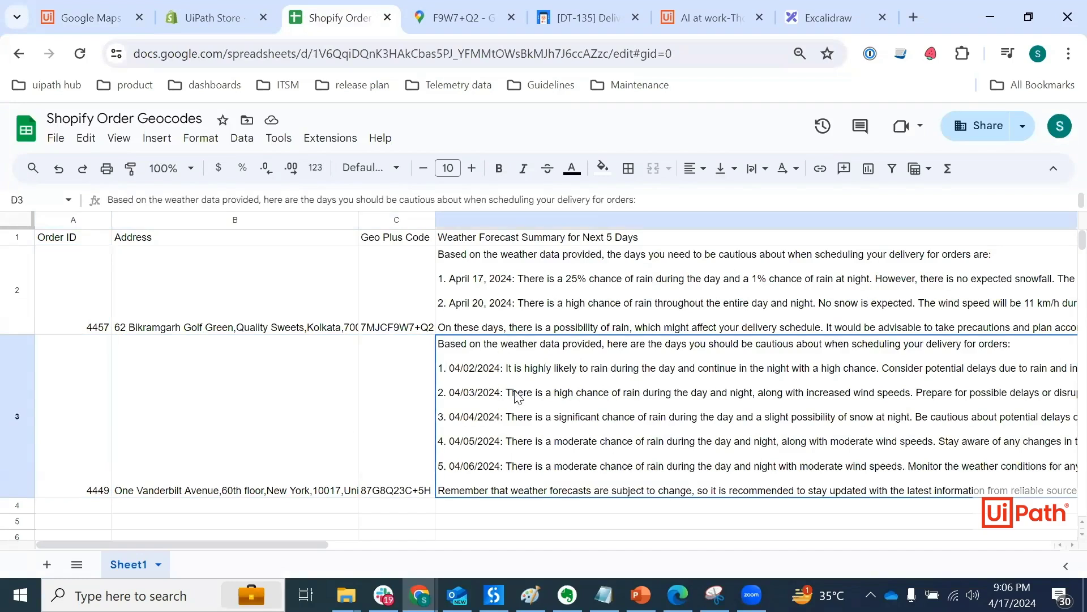
{"action": "left_click", "coordinate": [72, 441]}
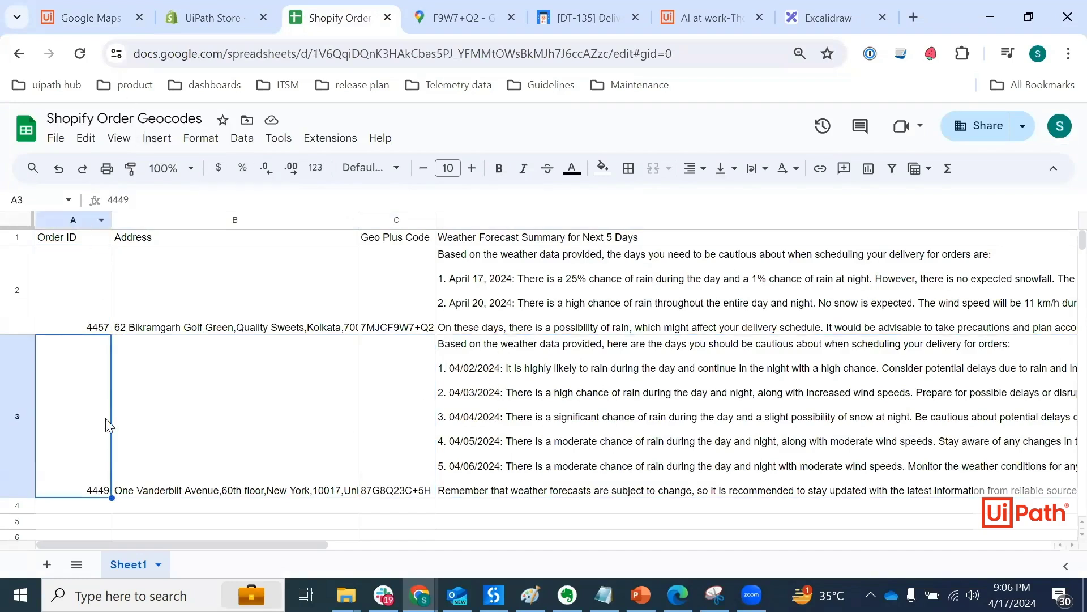
{"action": "left_click", "coordinate": [303, 429]}
{"action": "left_click", "coordinate": [391, 402]}
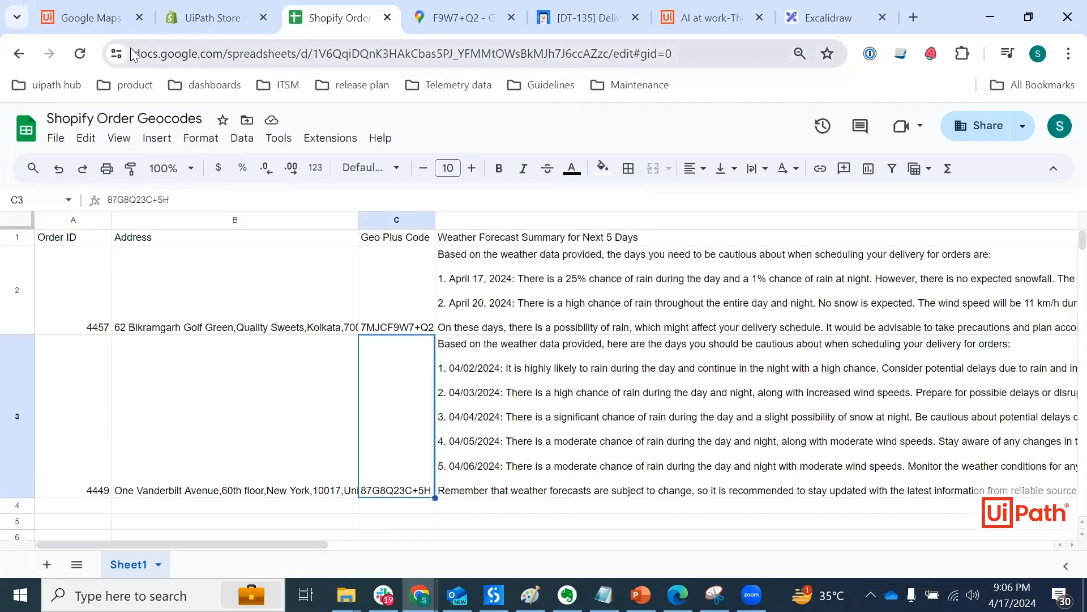
Return to the workflow and scroll through the Jira Create Issue activity's fields and back up.
{"action": "left_click", "coordinate": [91, 18]}
{"action": "scroll", "coordinate": [387, 332], "scroll_direction": "down", "scroll_amount": 5}
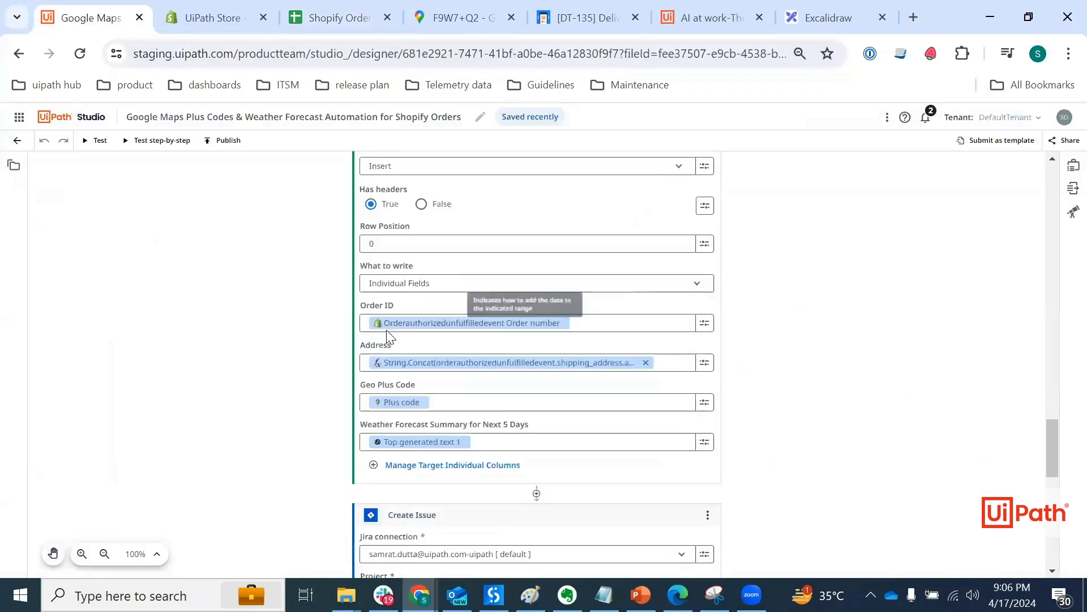
{"action": "scroll", "coordinate": [387, 331], "scroll_direction": "down", "scroll_amount": 3}
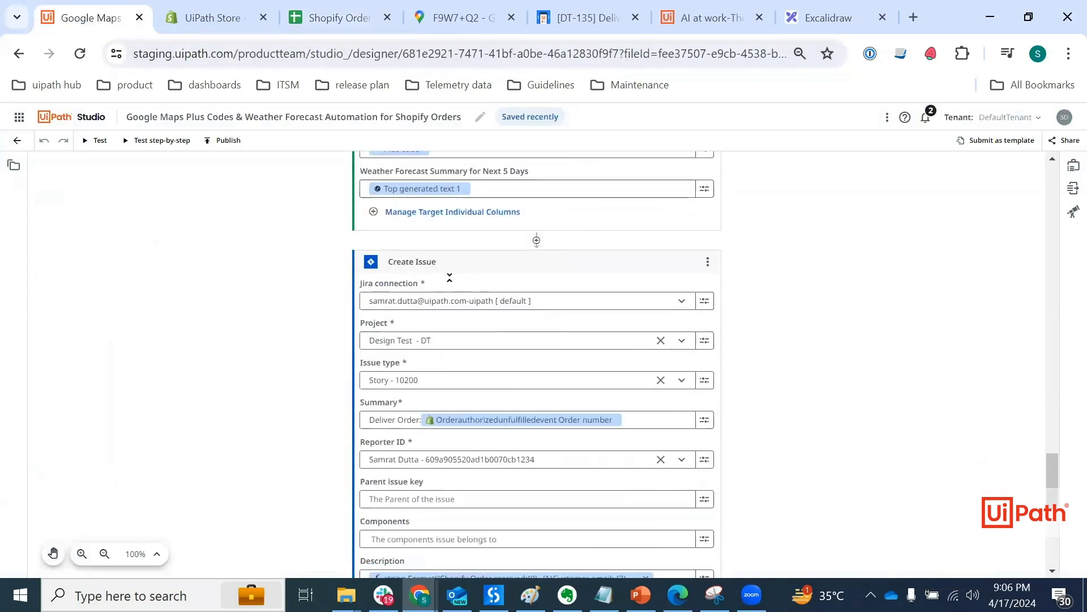
{"action": "scroll", "coordinate": [549, 431], "scroll_direction": "down", "scroll_amount": 1}
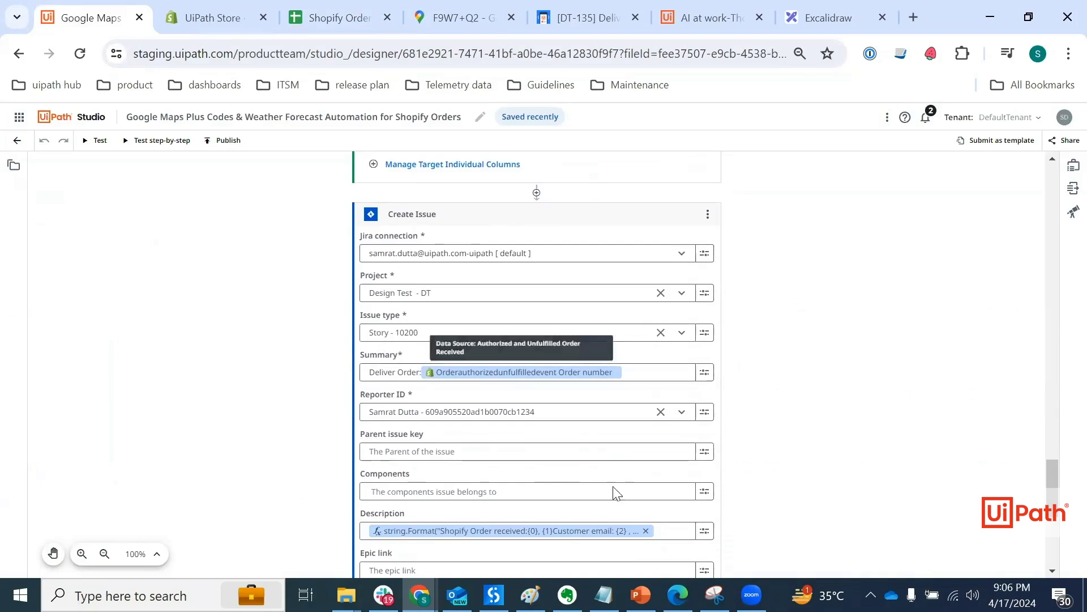
{"action": "scroll", "coordinate": [610, 504], "scroll_direction": "down", "scroll_amount": 1}
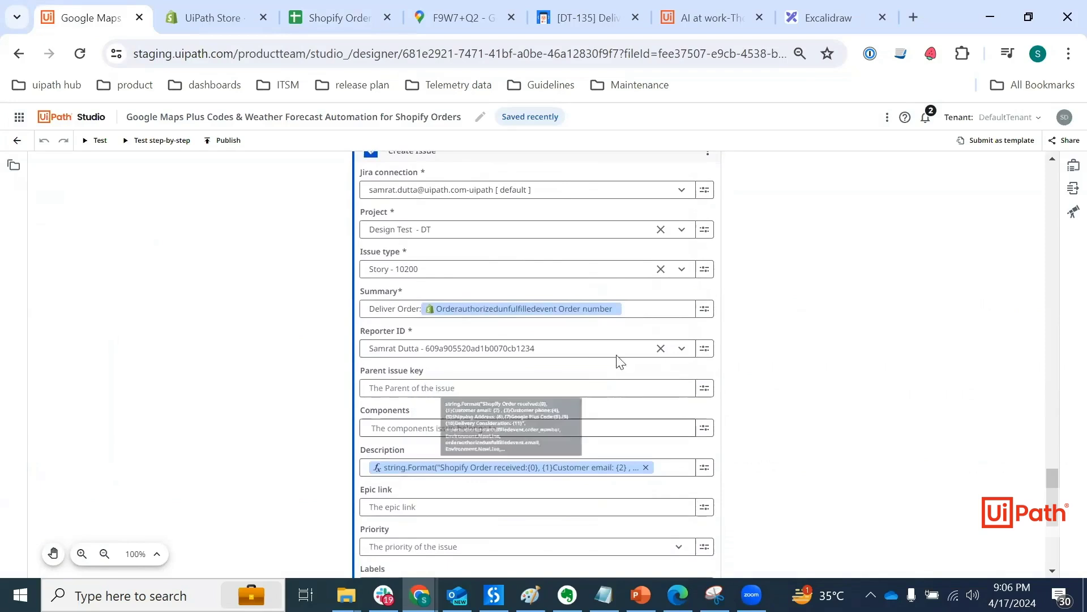
{"action": "scroll", "coordinate": [528, 383], "scroll_direction": "up", "scroll_amount": 4}
{"action": "scroll", "coordinate": [528, 384], "scroll_direction": "up", "scroll_amount": 20}
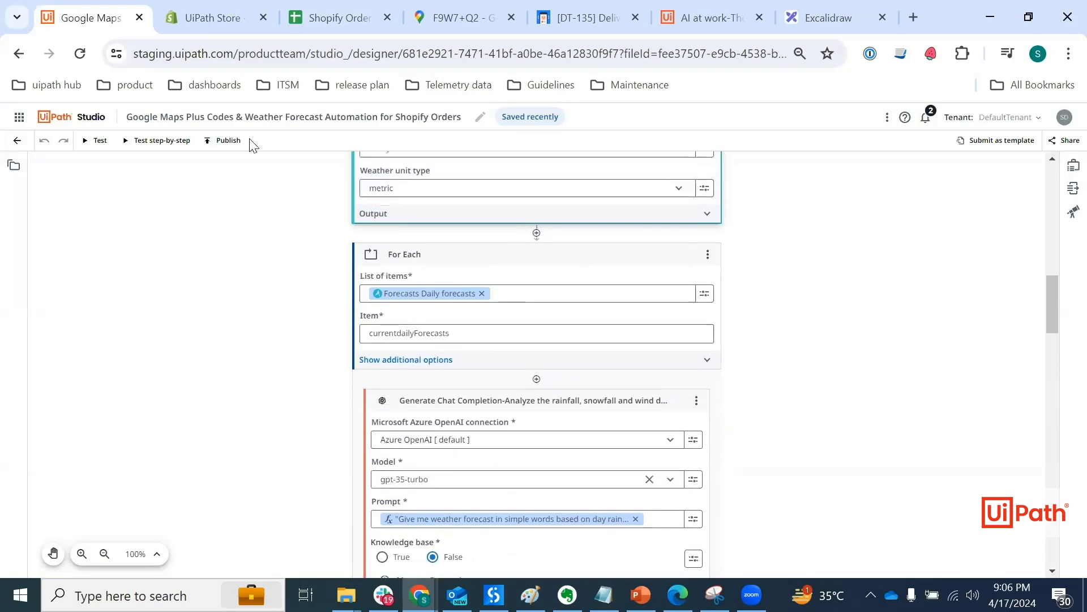
Glance at the new Shopify test order, then start a Test run of the workflow.
{"action": "left_click", "coordinate": [215, 19]}
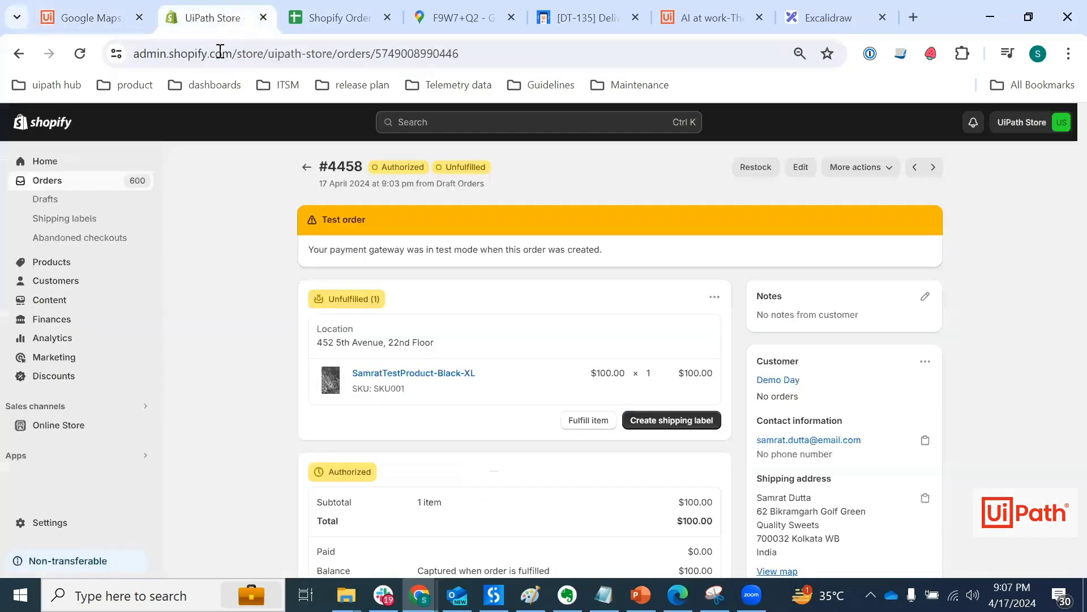
{"action": "left_click", "coordinate": [71, 10]}
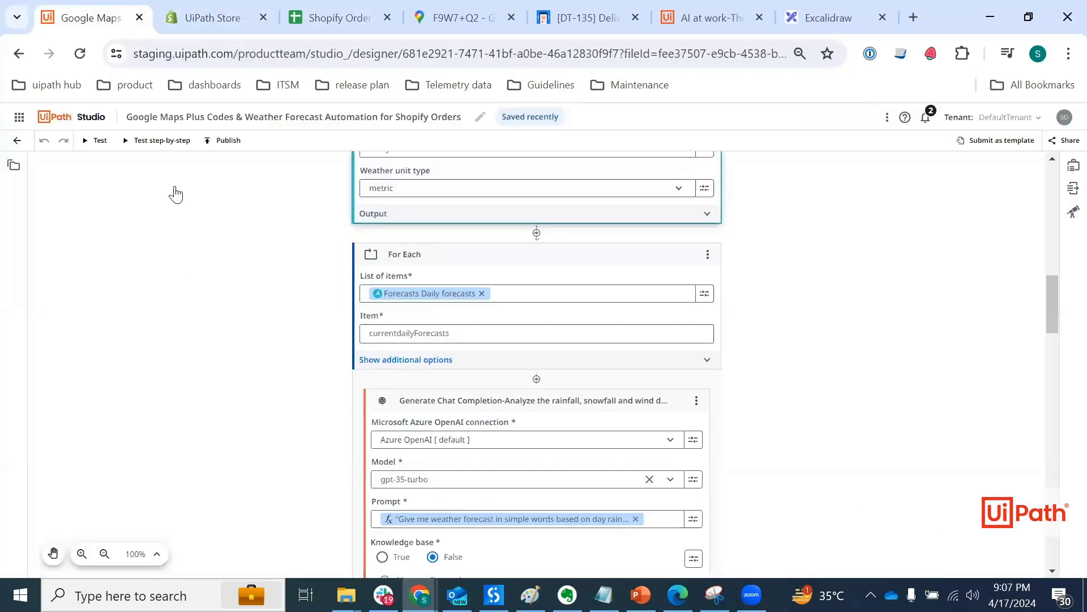
{"action": "left_click", "coordinate": [87, 141]}
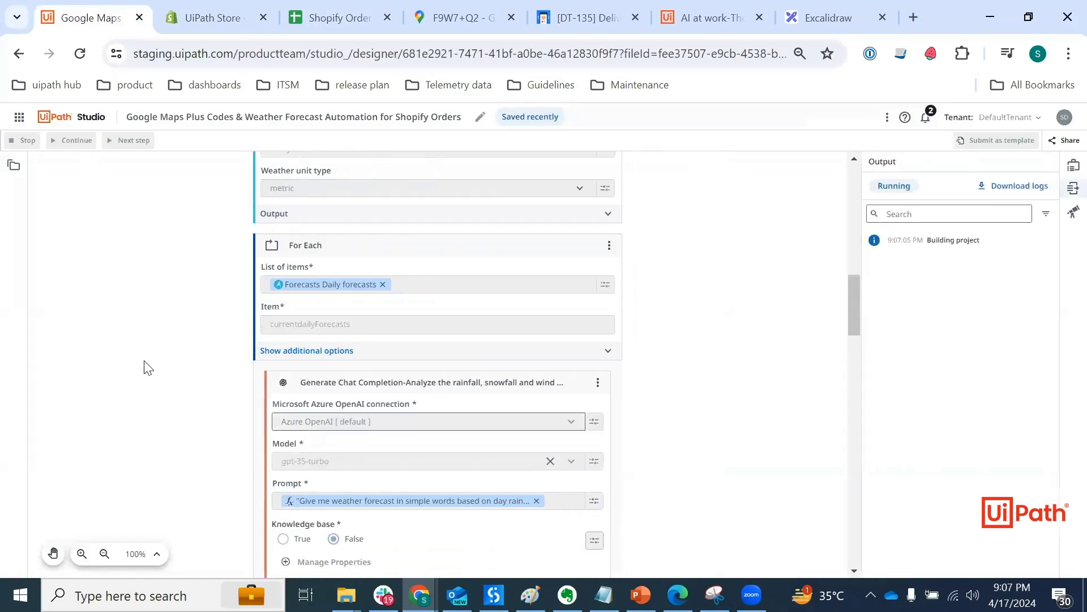
Follow the run down the canvas until geocode, forecast and Write Row show Ran successfully.
{"action": "scroll", "coordinate": [144, 368], "scroll_direction": "up", "scroll_amount": 5}
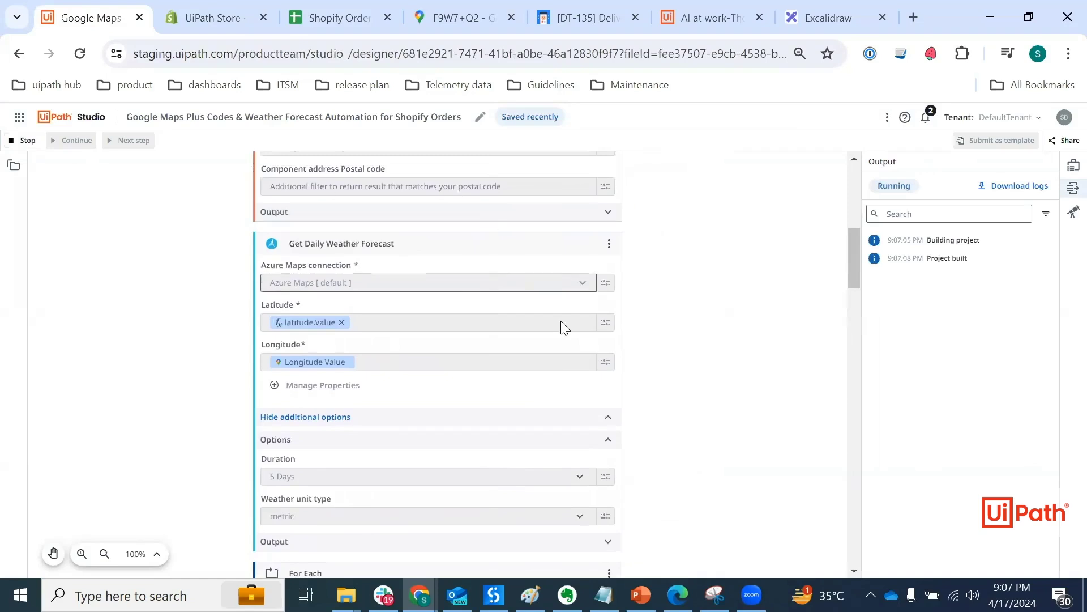
{"action": "scroll", "coordinate": [563, 323], "scroll_direction": "up", "scroll_amount": 6}
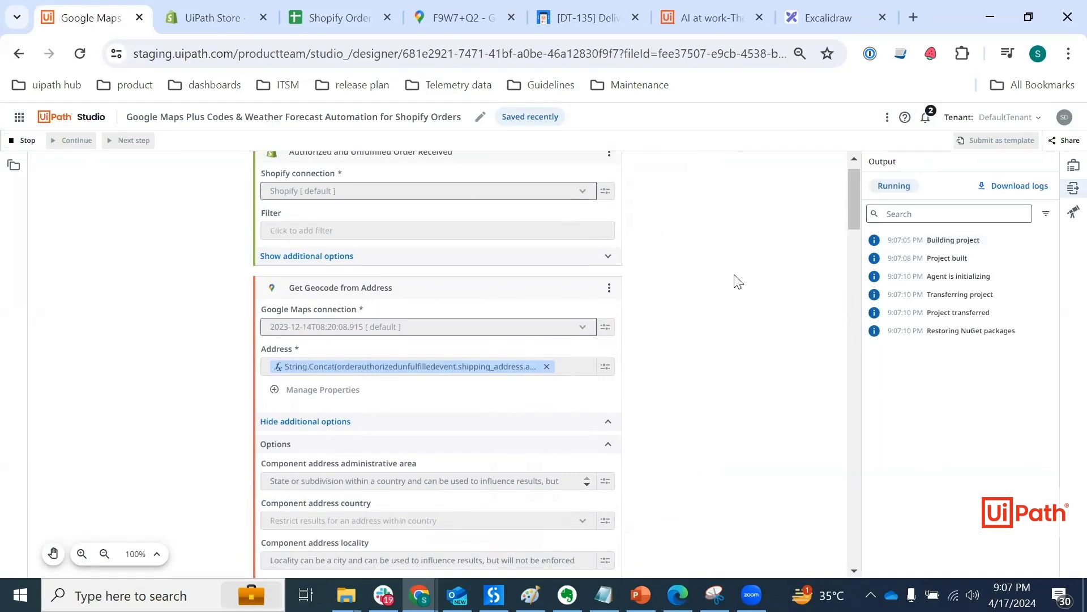
{"action": "scroll", "coordinate": [736, 282], "scroll_direction": "up", "scroll_amount": 1}
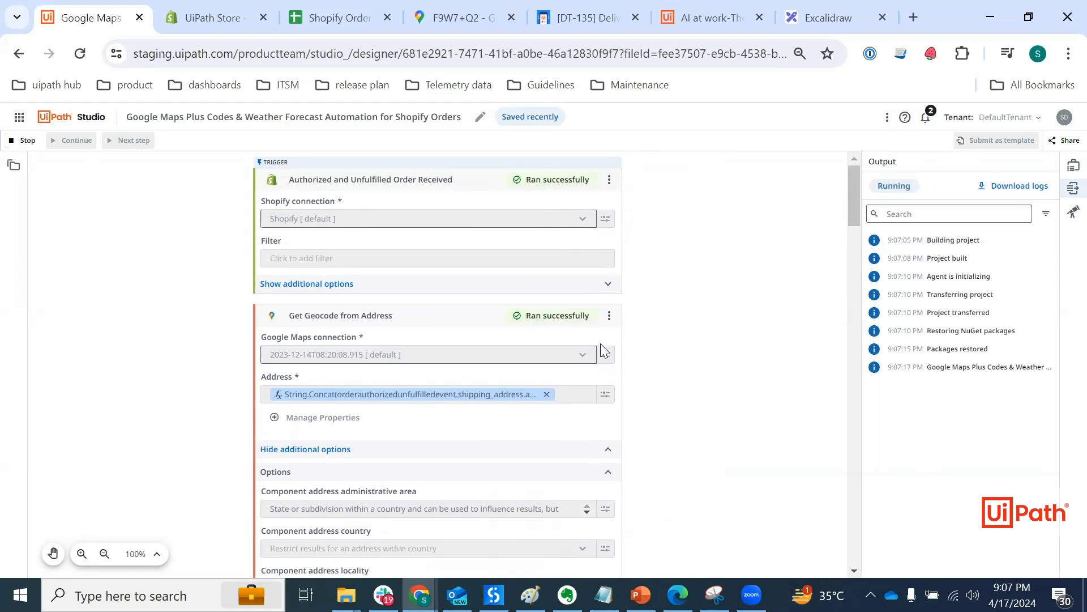
{"action": "scroll", "coordinate": [601, 344], "scroll_direction": "down", "scroll_amount": 4}
{"action": "scroll", "coordinate": [600, 344], "scroll_direction": "down", "scroll_amount": 3}
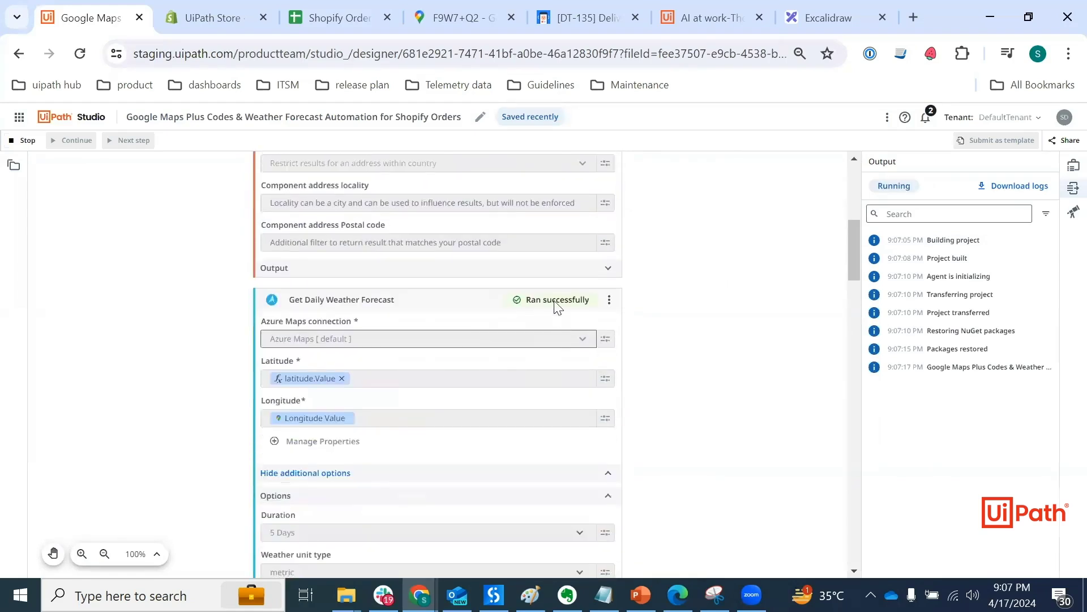
{"action": "scroll", "coordinate": [532, 303], "scroll_direction": "down", "scroll_amount": 4}
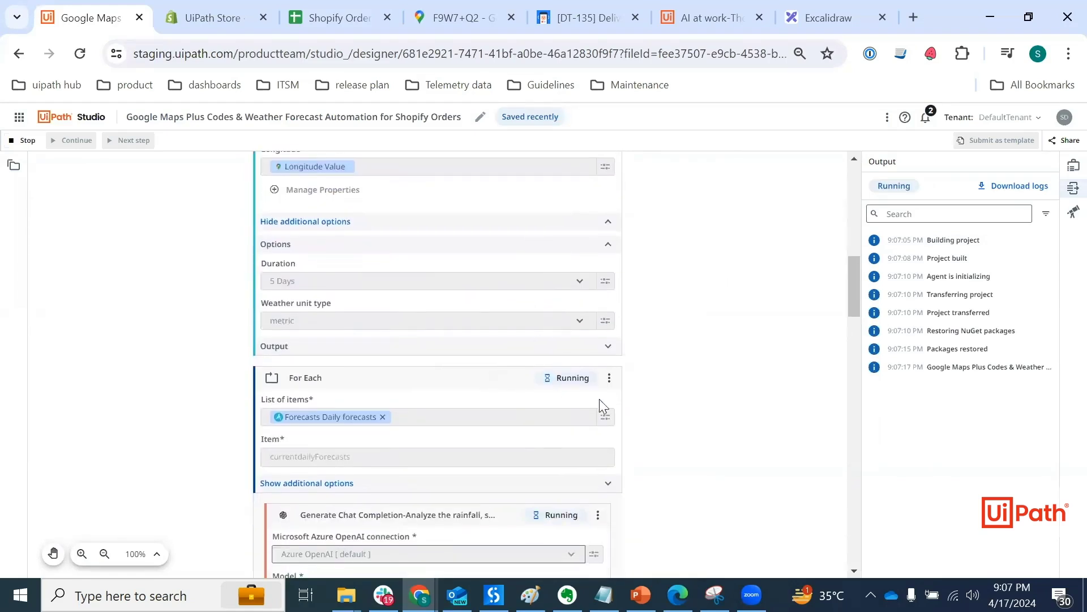
{"action": "scroll", "coordinate": [605, 439], "scroll_direction": "down", "scroll_amount": 1}
{"action": "scroll", "coordinate": [605, 439], "scroll_direction": "down", "scroll_amount": 2}
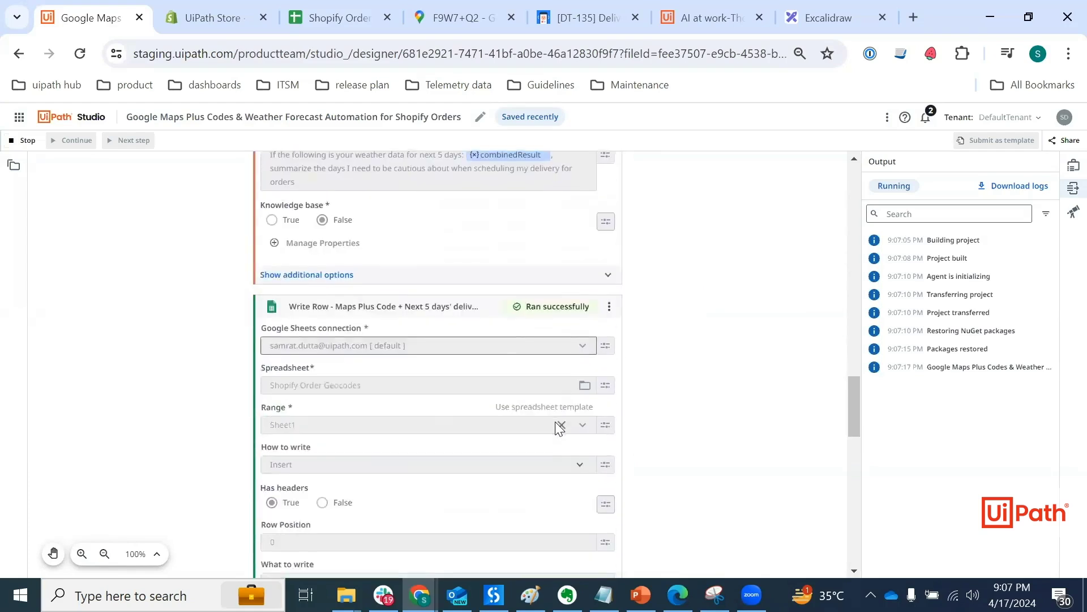
Check order 4458's sheet row against the Shopify order: ID, address and weather summary.
{"action": "left_click", "coordinate": [326, 19]}
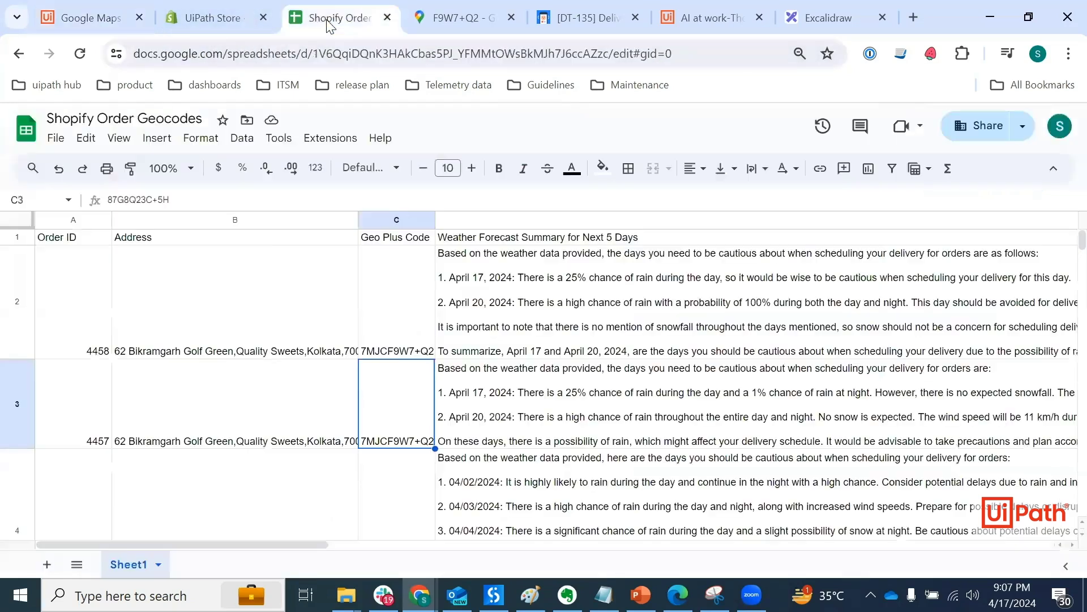
{"action": "scroll", "coordinate": [174, 429], "scroll_direction": "down", "scroll_amount": 3}
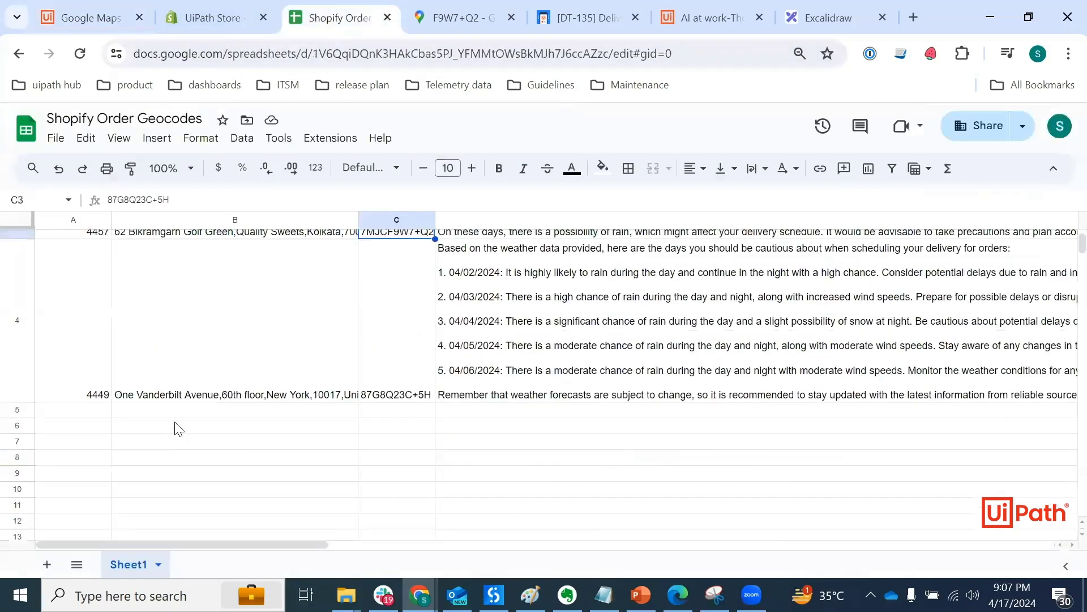
{"action": "scroll", "coordinate": [174, 429], "scroll_direction": "up", "scroll_amount": 3}
{"action": "left_click", "coordinate": [113, 347]}
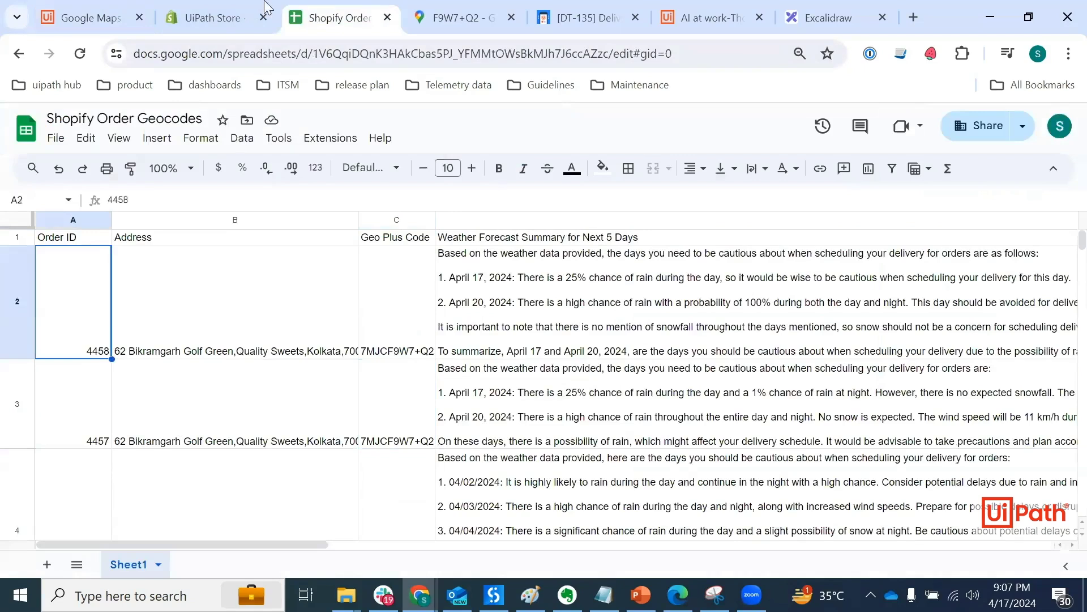
{"action": "left_click", "coordinate": [216, 19]}
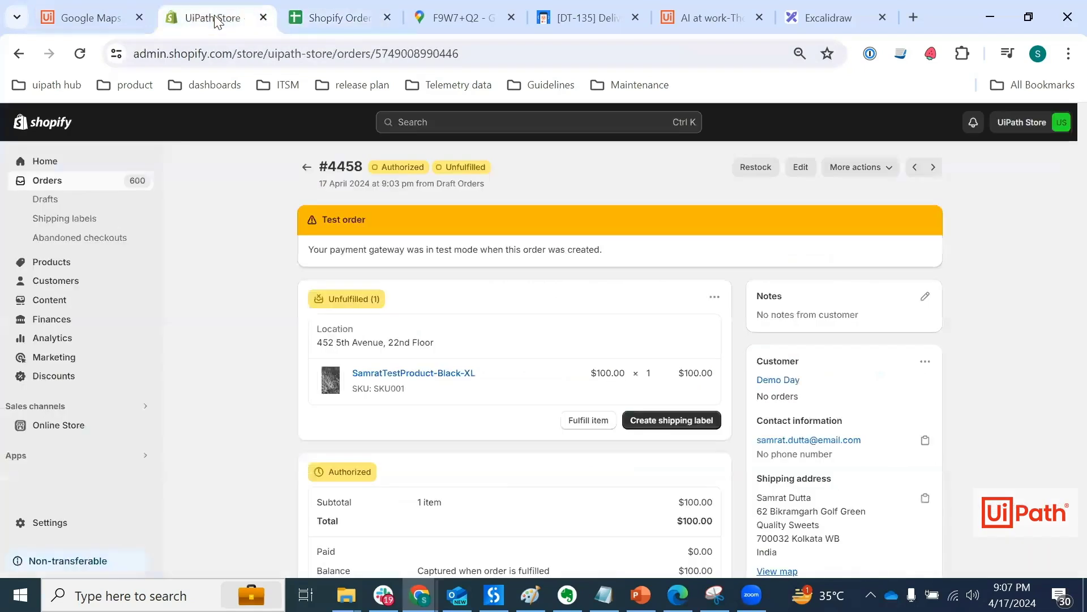
{"action": "left_click", "coordinate": [347, 22]}
{"action": "left_click", "coordinate": [244, 322]}
{"action": "left_click", "coordinate": [638, 326]}
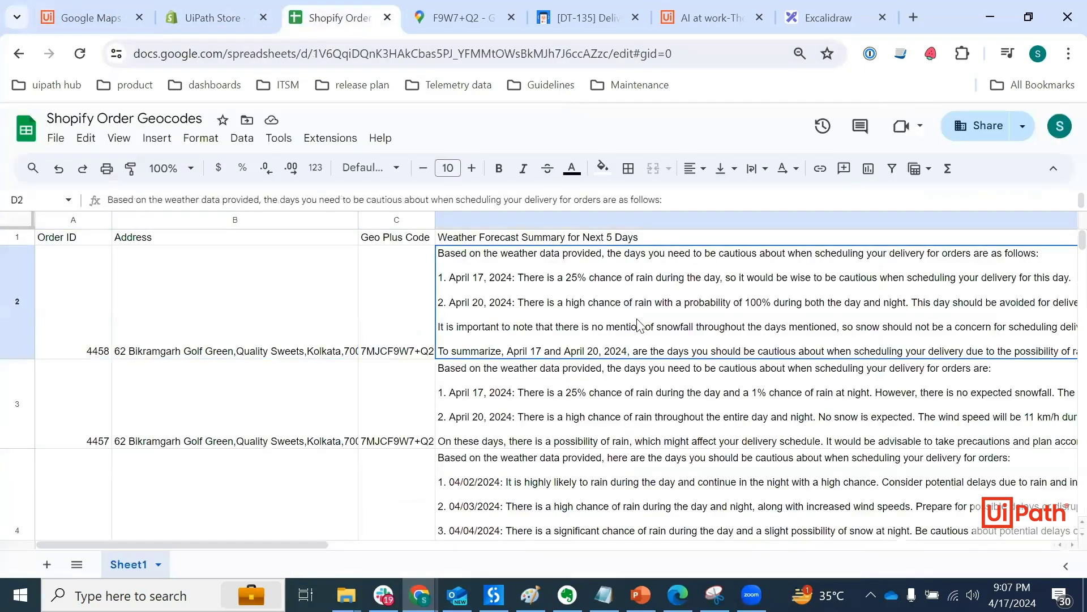
Select the new issue key DT-136 in the Studio run output.
{"action": "left_click", "coordinate": [67, 14]}
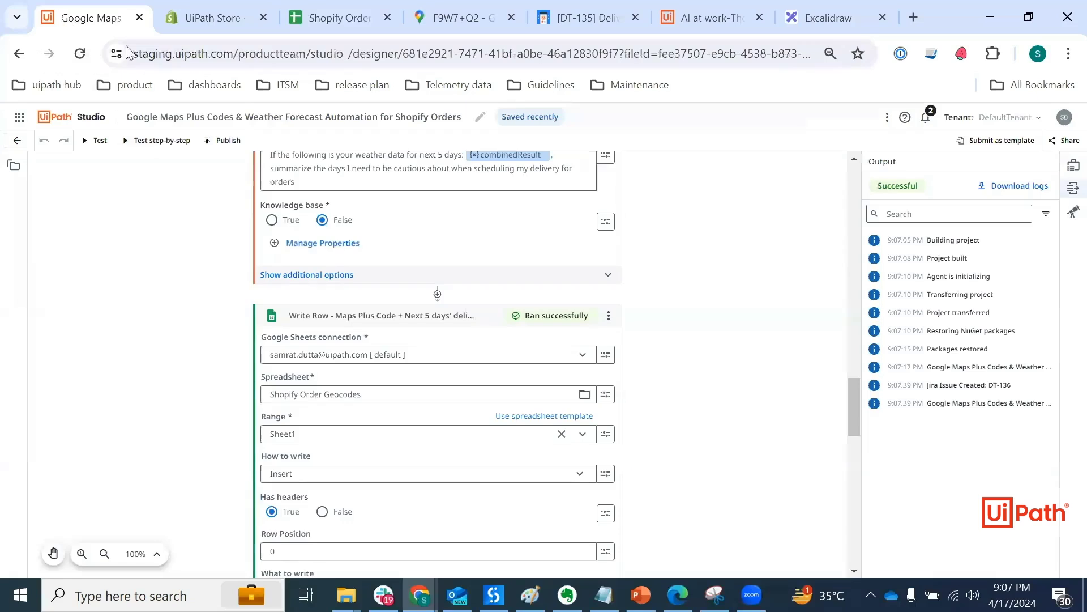
{"action": "scroll", "coordinate": [451, 451], "scroll_direction": "down", "scroll_amount": 10}
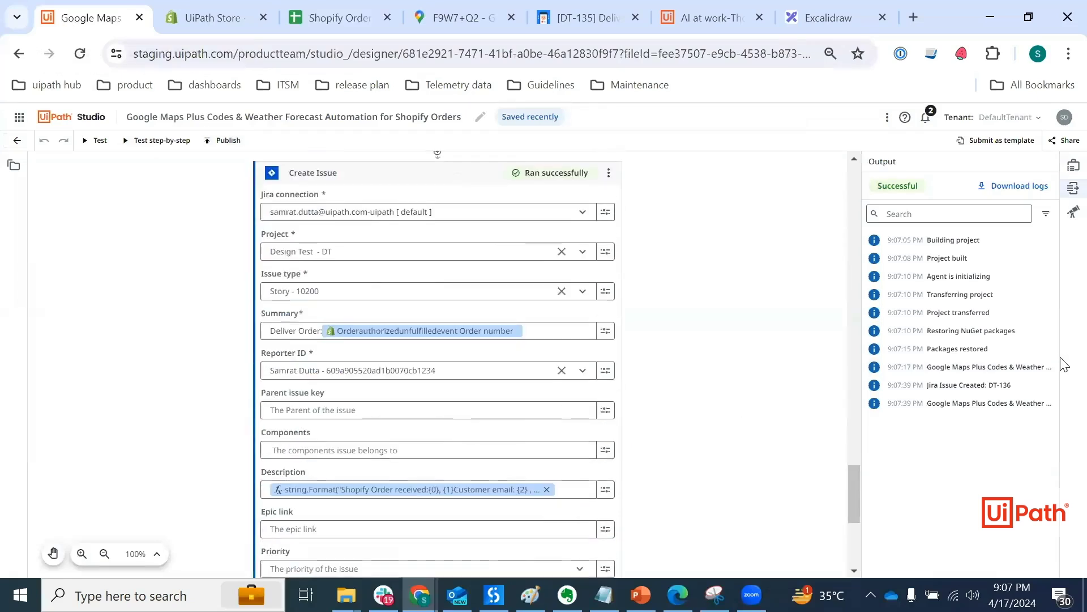
{"action": "left_click_drag", "start_coordinate": [1017, 385], "coordinate": [991, 384]}
{"action": "key", "text": "ctrl+c"}
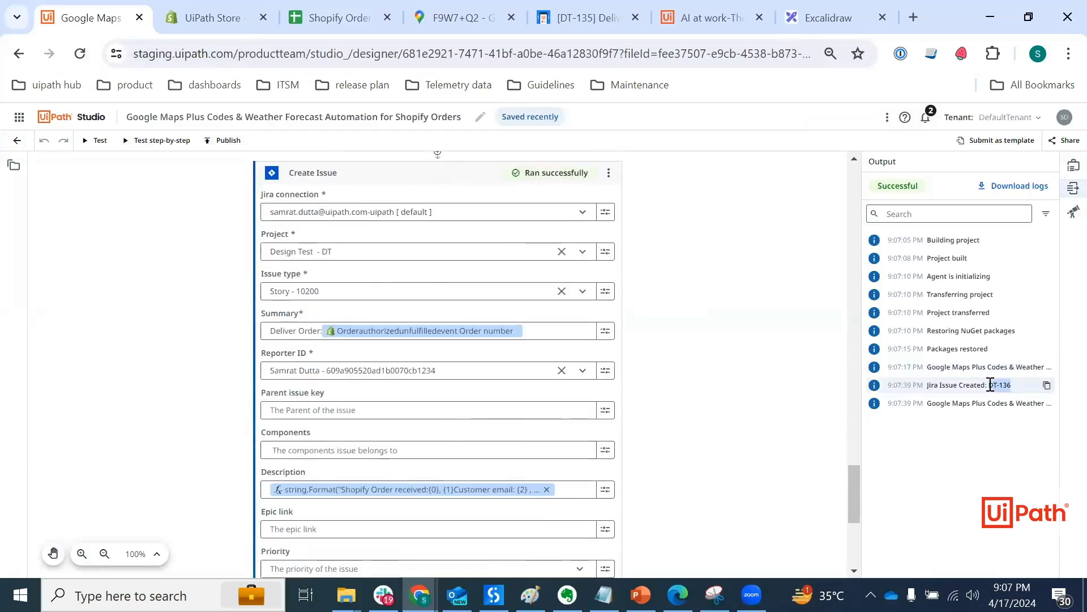
Replace DT-135 with DT-136 in the Jira issue URL and load it.
{"action": "left_click", "coordinate": [574, 22]}
{"action": "left_click_drag", "start_coordinate": [343, 53], "coordinate": [281, 53]}
{"action": "key", "text": "ctrl+v"}
{"action": "key", "text": "Return"}
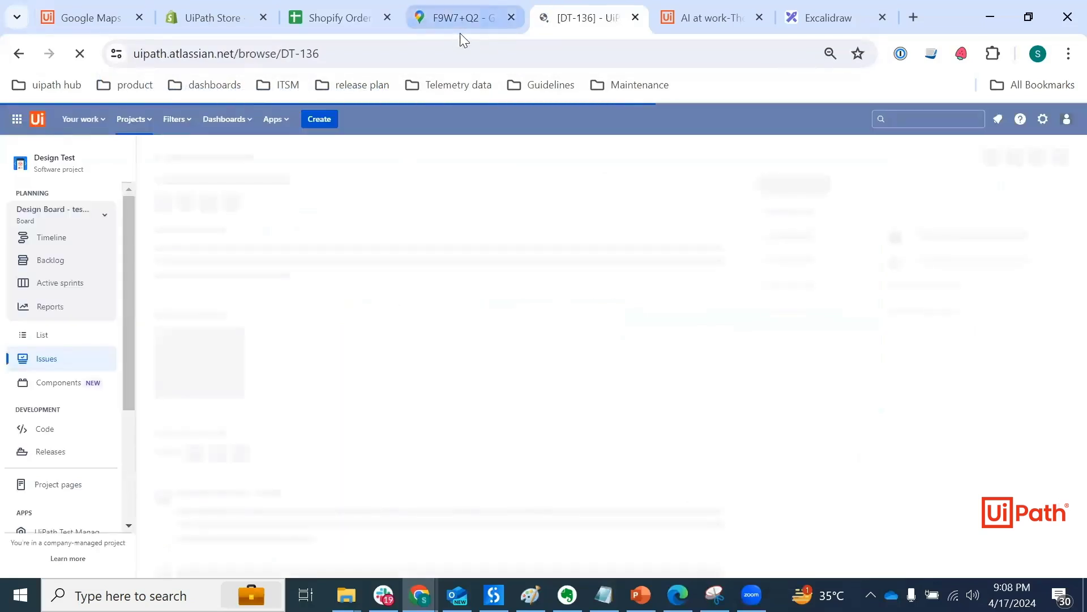
{"action": "mouse_move", "coordinate": [447, 24]}
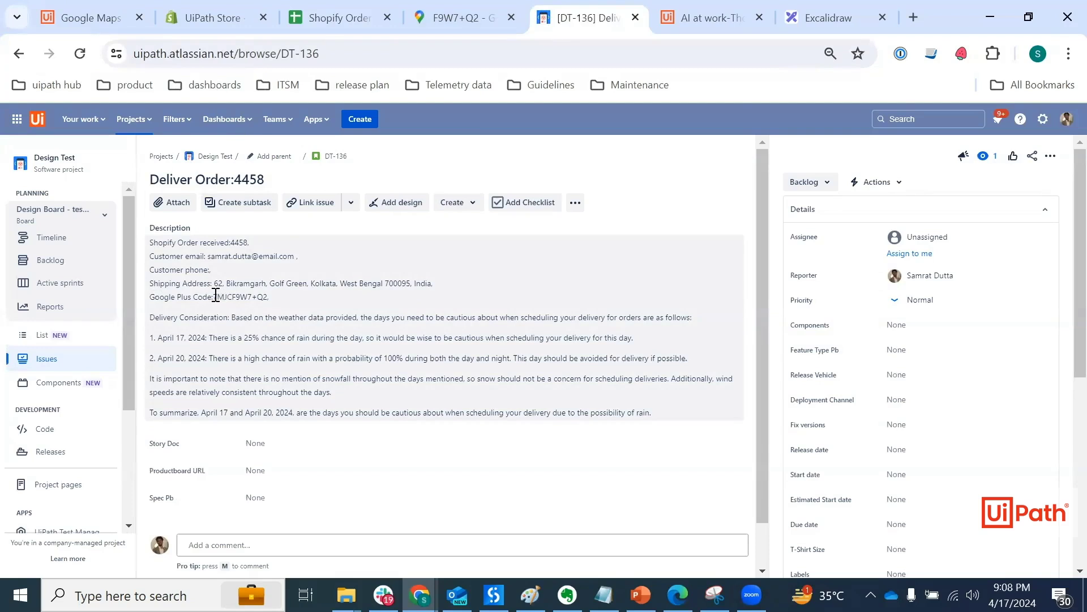
{"action": "left_click_drag", "start_coordinate": [212, 297], "coordinate": [268, 297]}
Search Google Maps for Plus Code 7MJCF9W7+Q2, then return to Jira issue DT-136.
{"action": "left_click", "coordinate": [458, 11]}
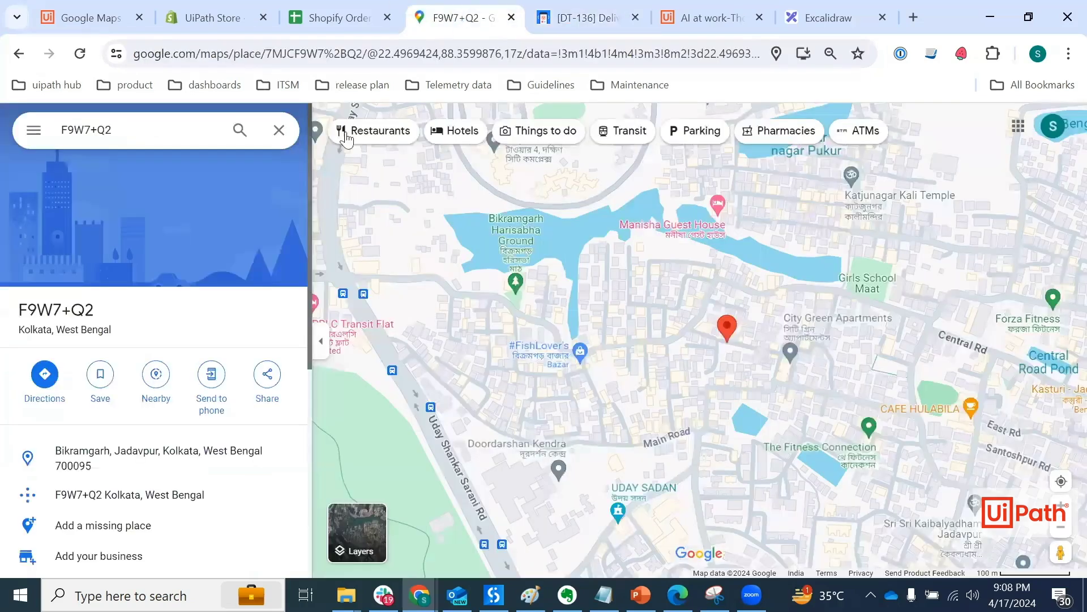
{"action": "left_click", "coordinate": [292, 132]}
{"action": "left_click", "coordinate": [509, 301]}
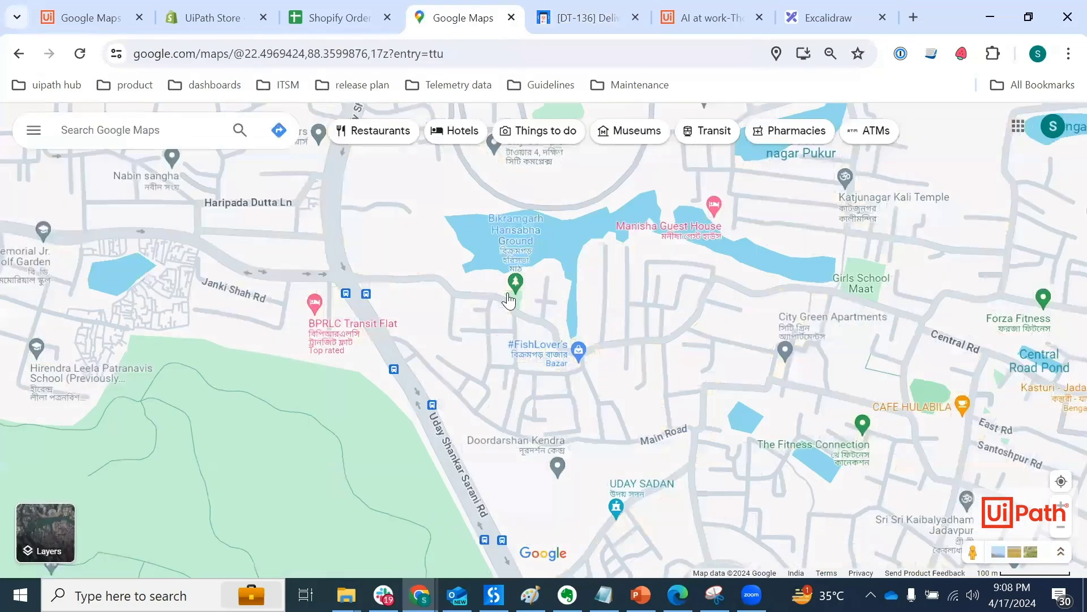
{"action": "scroll", "coordinate": [509, 301], "scroll_direction": "down", "scroll_amount": 3}
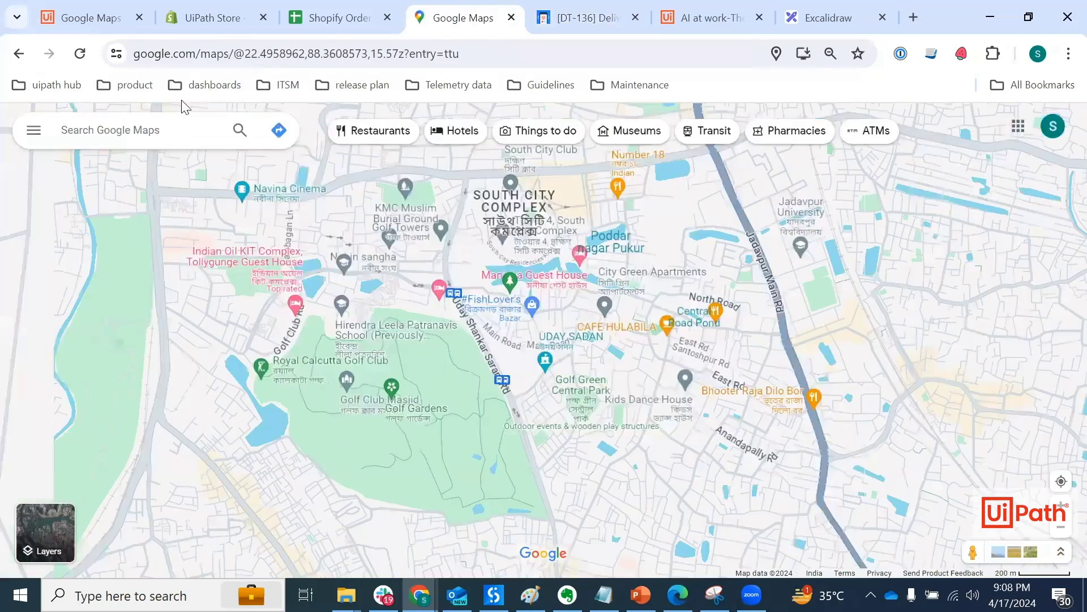
{"action": "left_click", "coordinate": [160, 125]}
{"action": "type", "text": ":7MJCF9W7+Q2"}
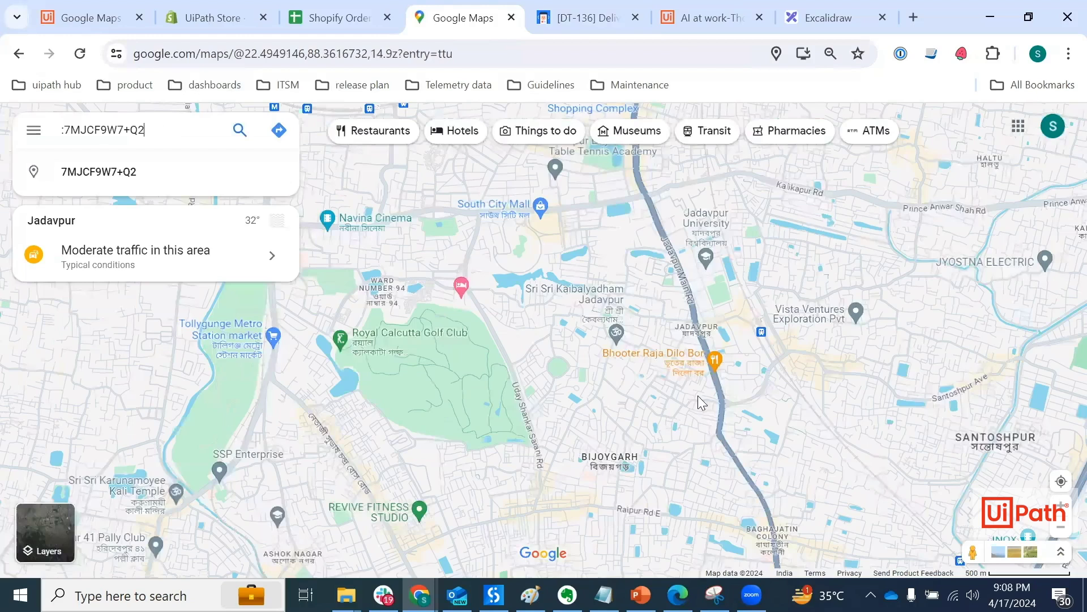
{"action": "key", "text": "Return"}
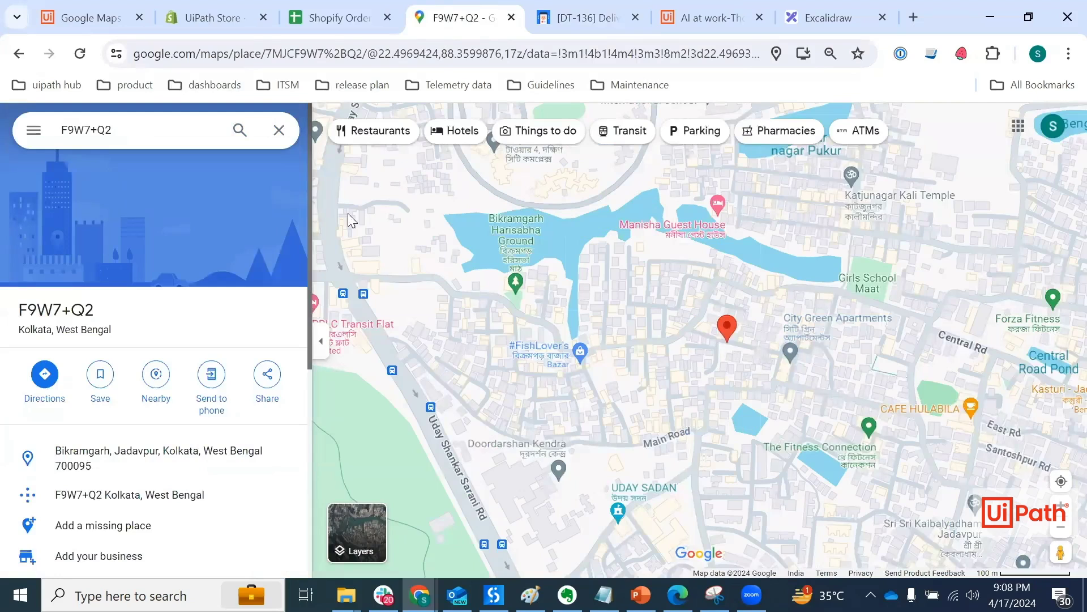
{"action": "left_click", "coordinate": [75, 20]}
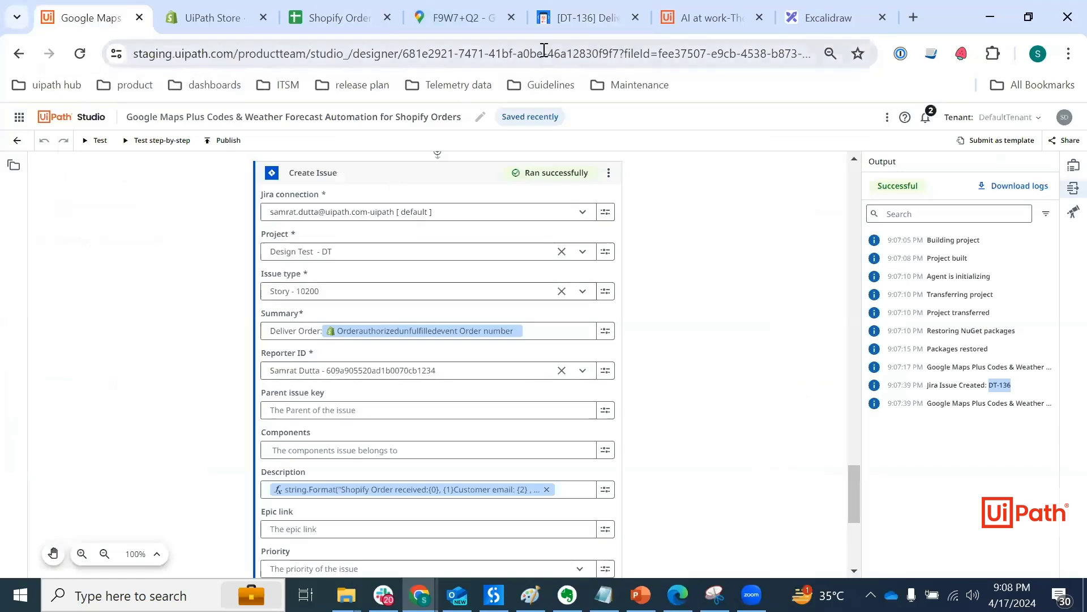
{"action": "left_click", "coordinate": [577, 20]}
{"action": "scroll", "coordinate": [435, 391], "scroll_direction": "down", "scroll_amount": 1}
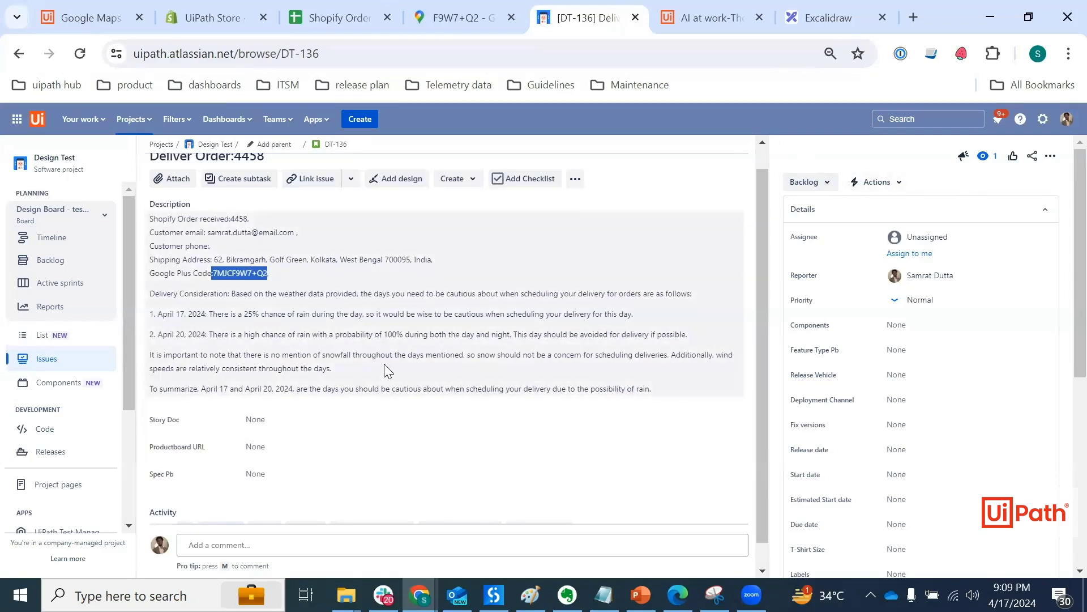
{"action": "scroll", "coordinate": [352, 314], "scroll_direction": "down", "scroll_amount": 1}
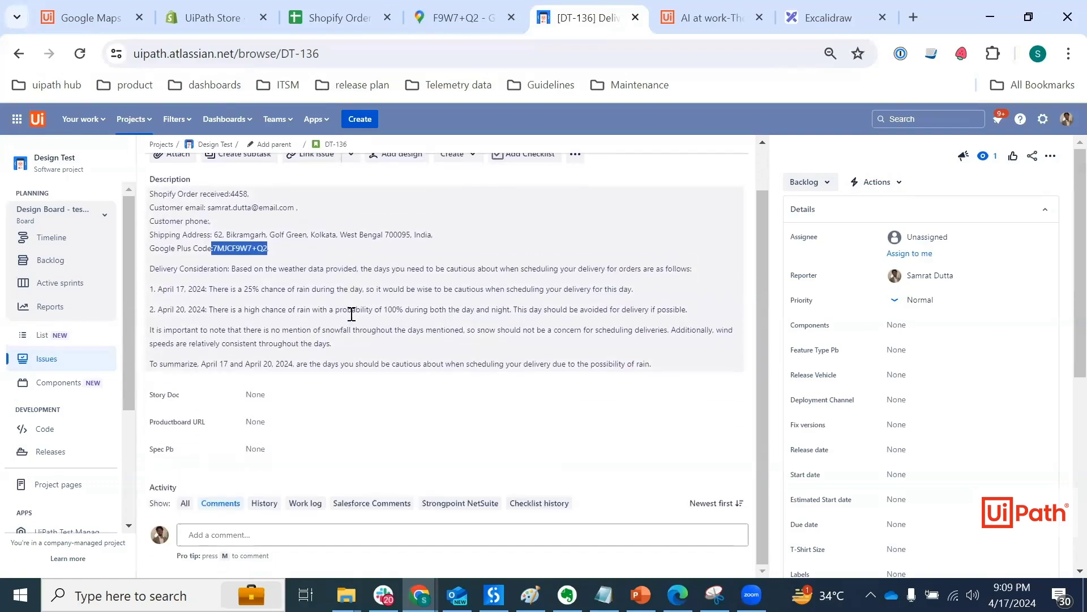
{"action": "scroll", "coordinate": [352, 315], "scroll_direction": "up", "scroll_amount": 2}
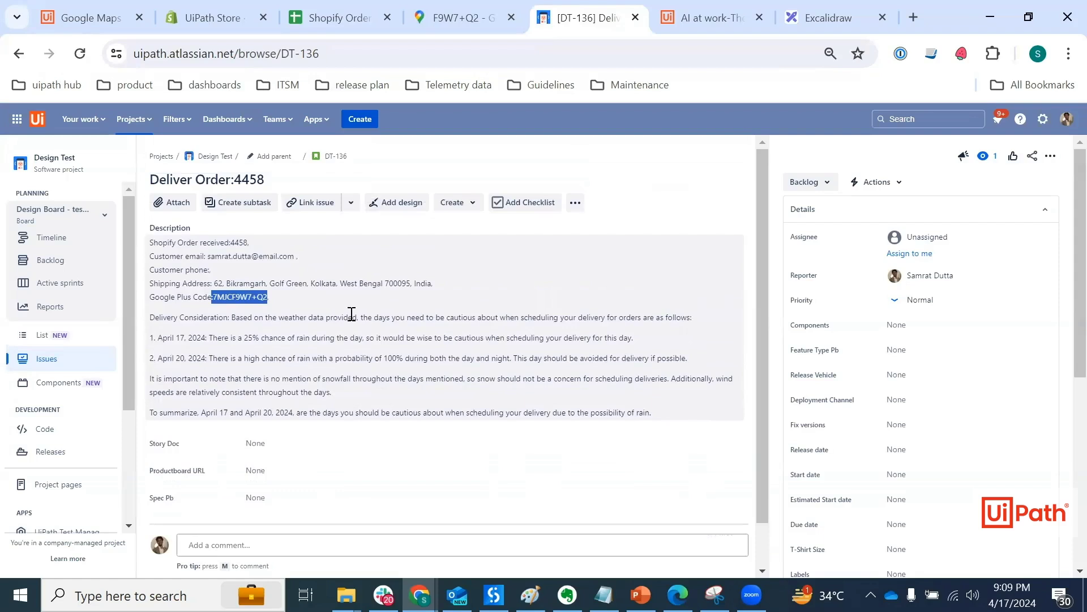
{"action": "left_click", "coordinate": [741, 156]}
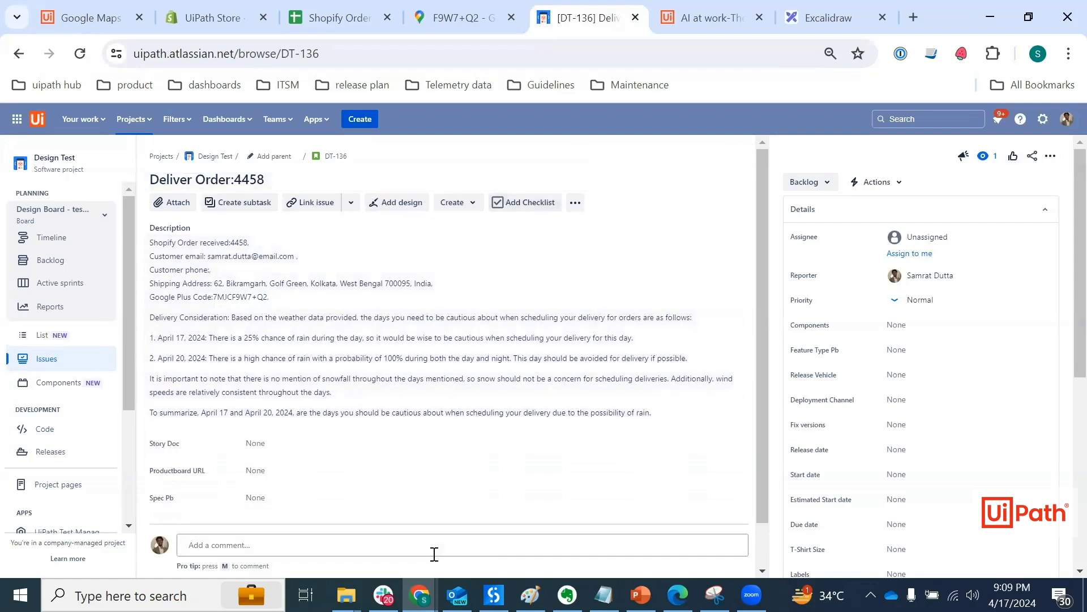